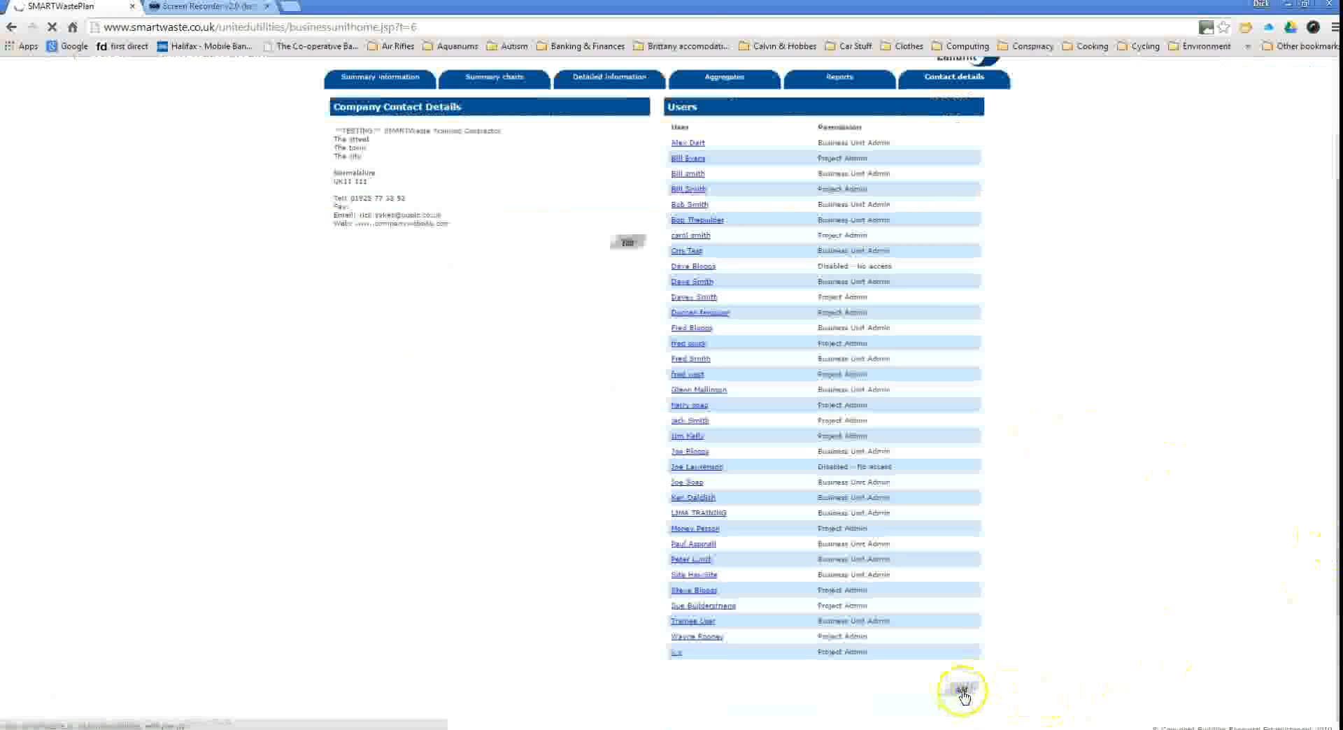
Add the Site Agent user with a username, password and Project Admin permissions, and save.
{"action": "left_click", "coordinate": [475, 193]}
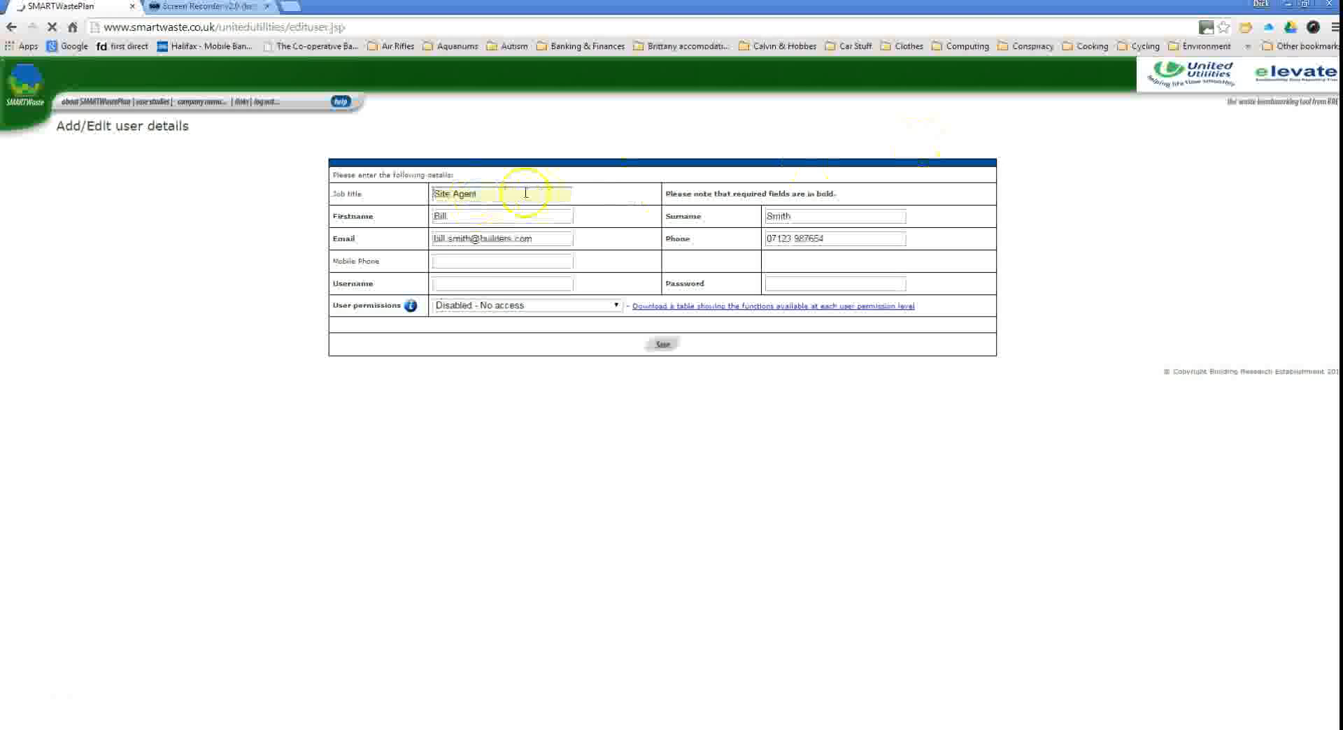
{"action": "left_click", "coordinate": [458, 283]}
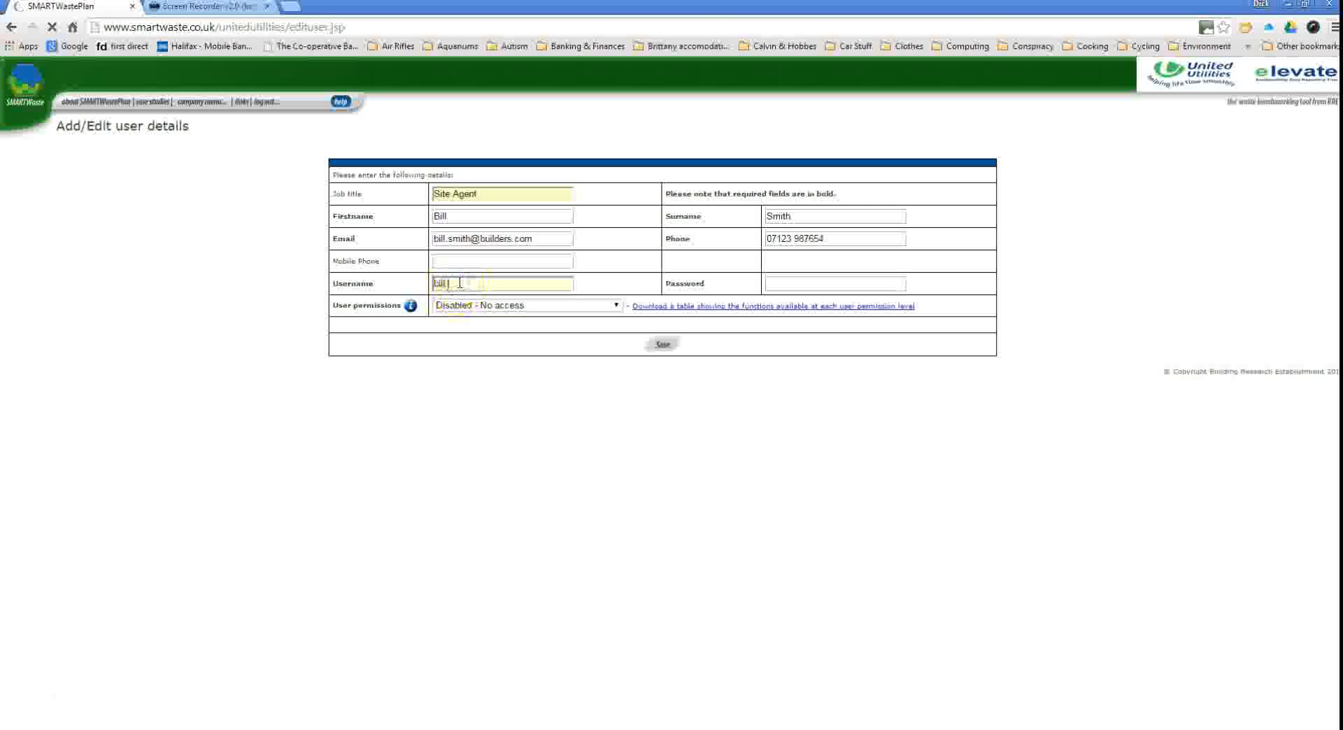
{"action": "key", "text": "Tab"}
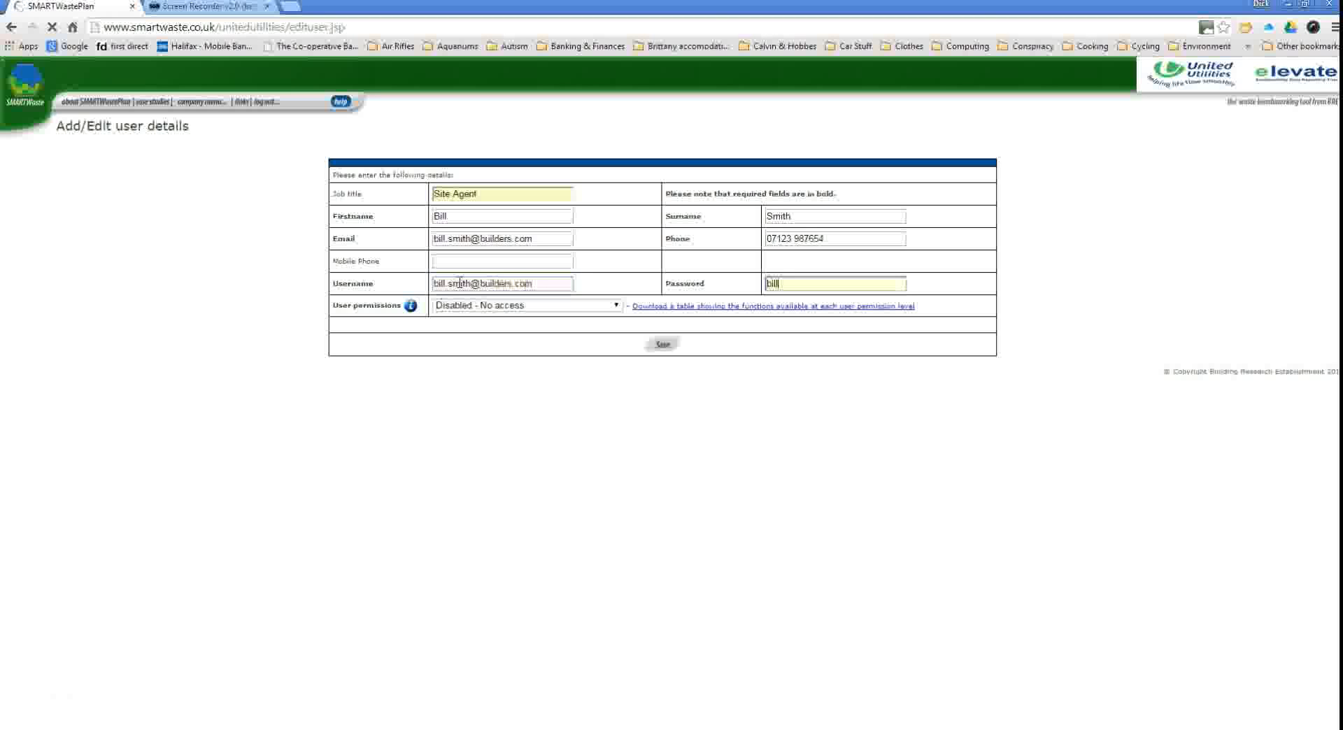
{"action": "left_click", "coordinate": [617, 306]}
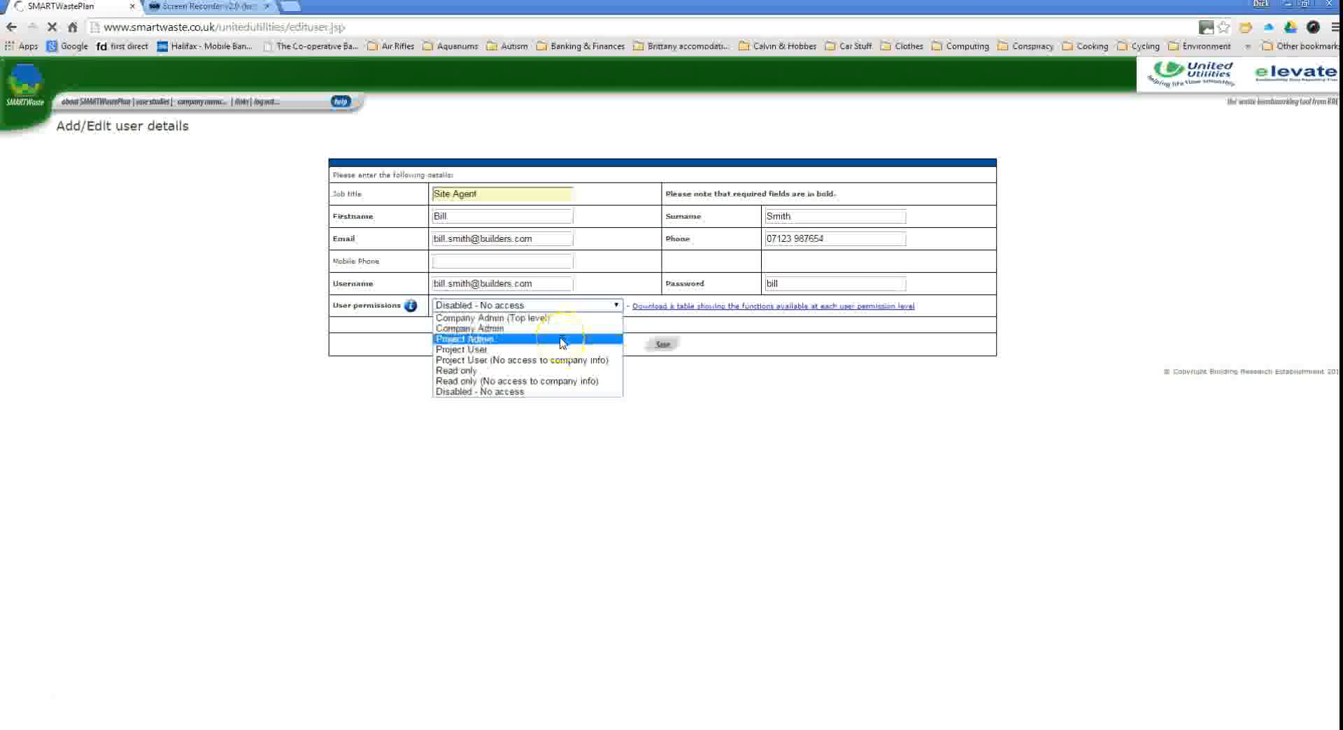
{"action": "left_click", "coordinate": [487, 340]}
{"action": "left_click", "coordinate": [662, 344]}
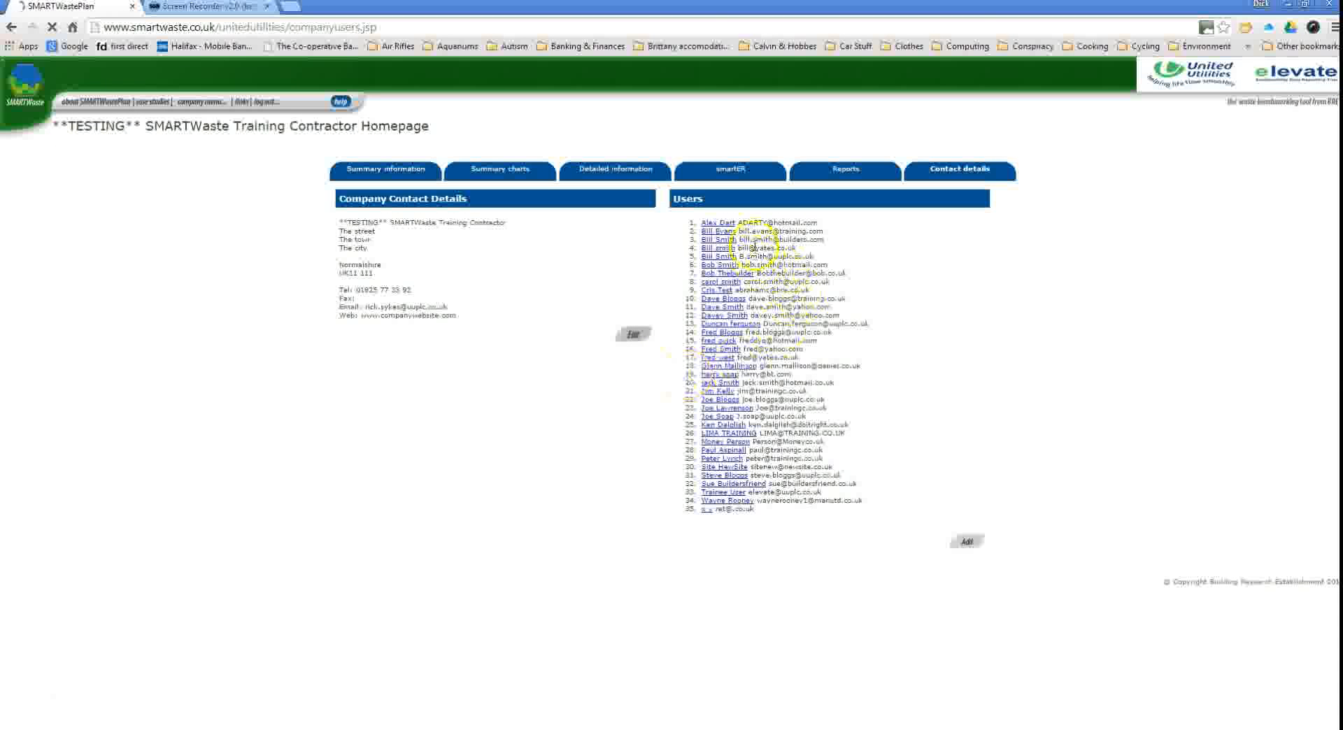
Check the new user in the Users list, then go to the Waste management companies page.
{"action": "left_click_drag", "start_coordinate": [825, 240], "coordinate": [689, 242]}
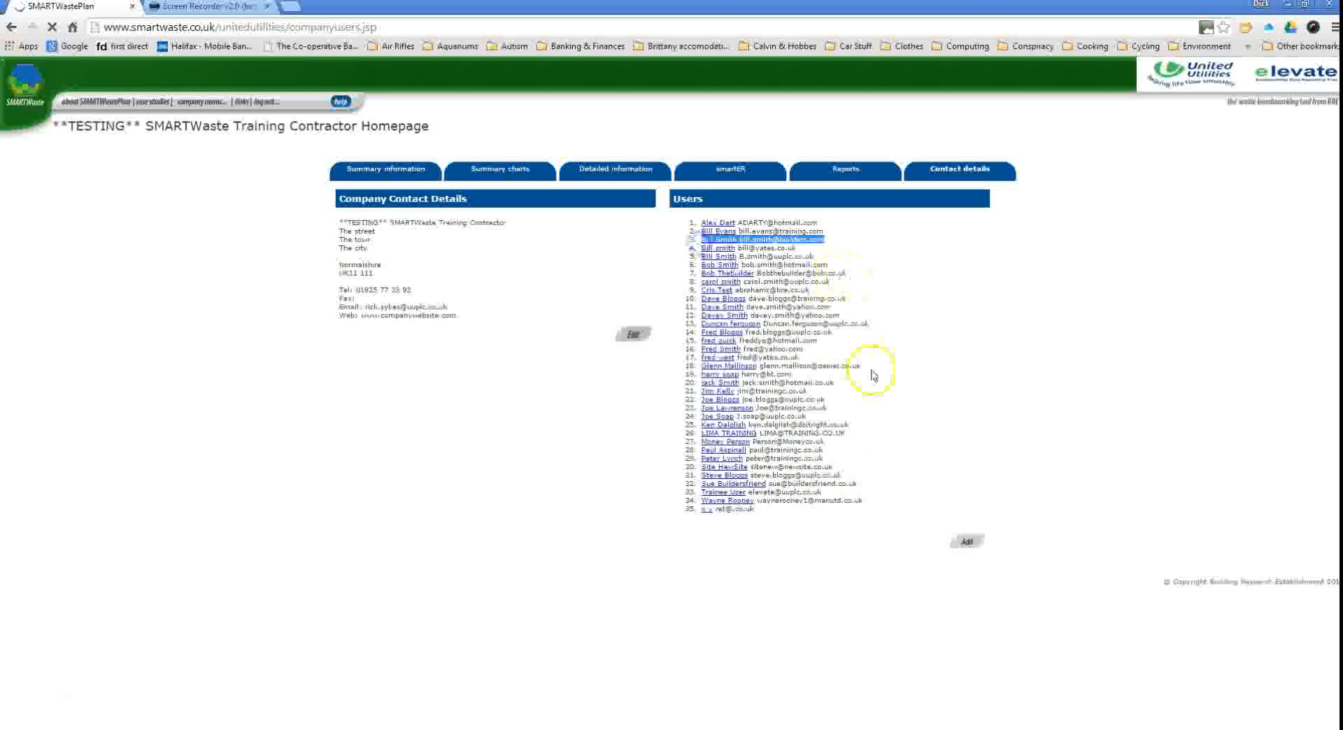
{"action": "left_click", "coordinate": [596, 446]}
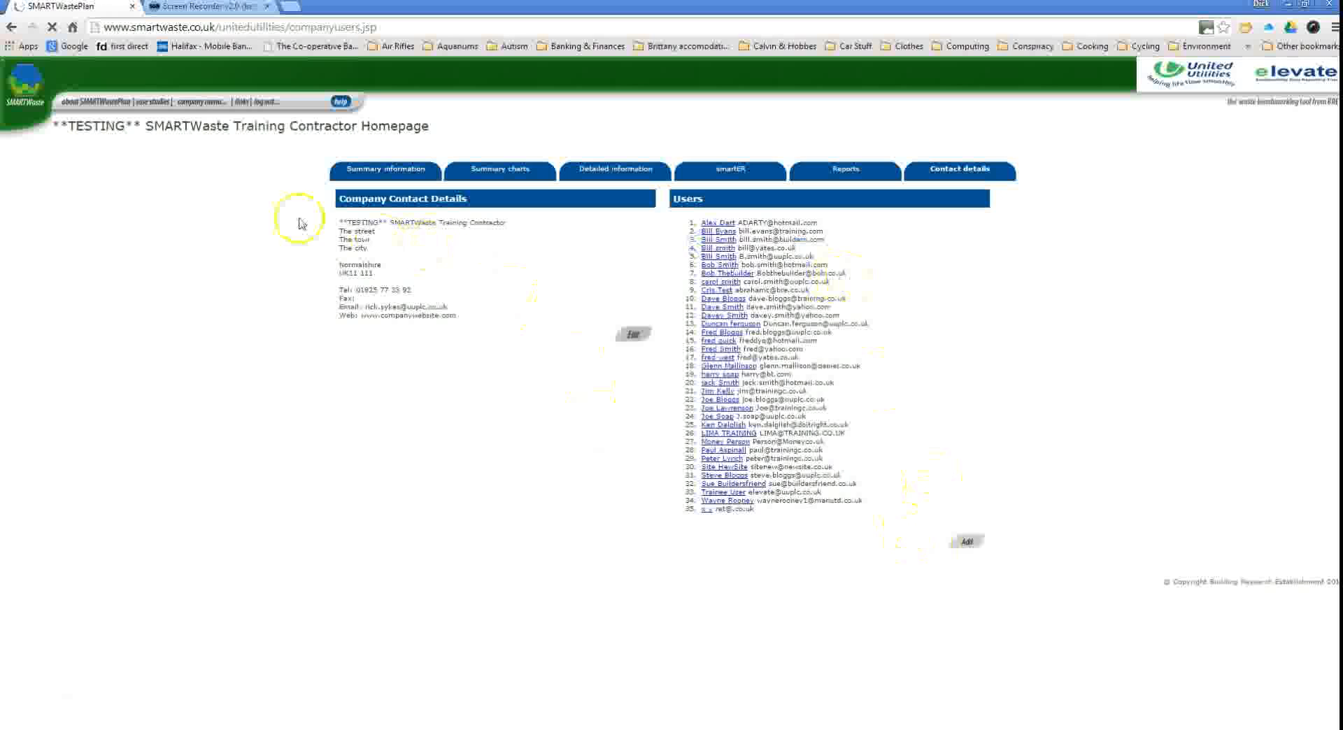
{"action": "mouse_move", "coordinate": [210, 105]}
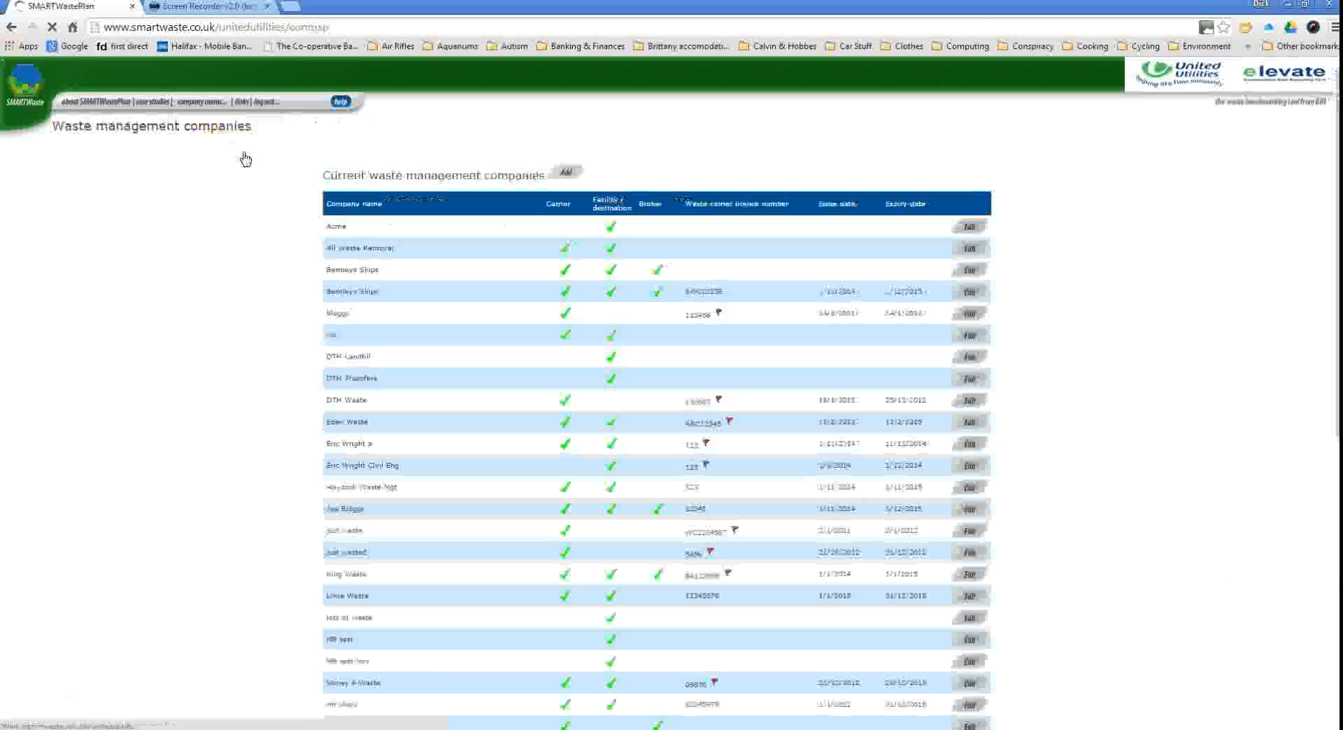
Add Waste Away Ltd, ticked as Carrier, Facility/destination and Broker, and save it.
{"action": "left_click", "coordinate": [567, 173]}
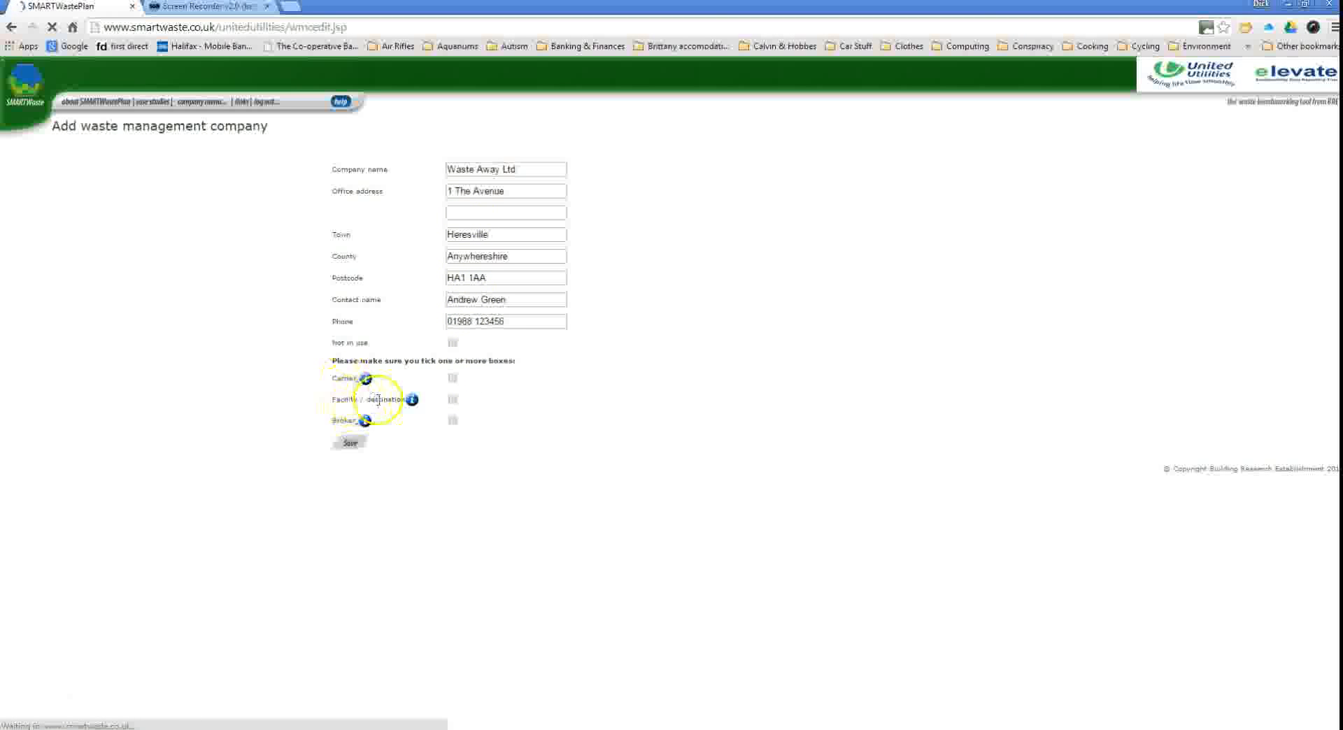
{"action": "mouse_move", "coordinate": [368, 384]}
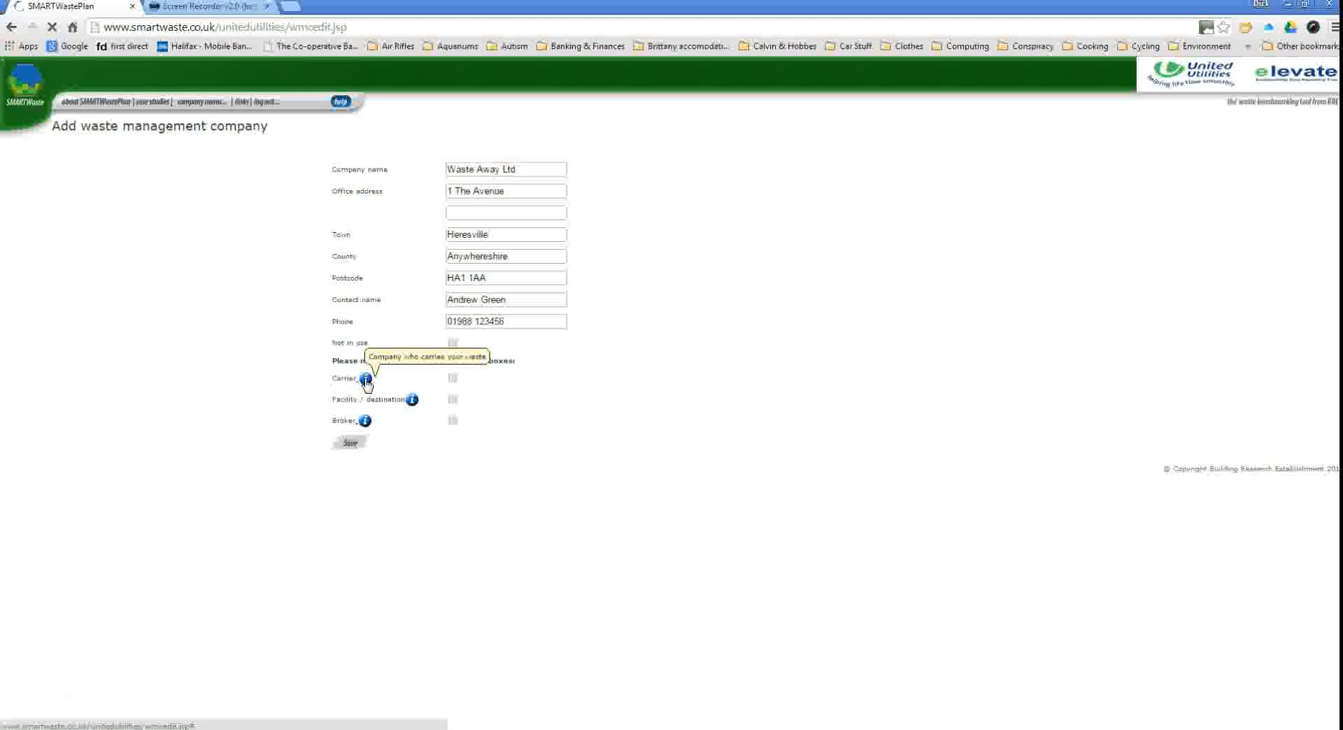
{"action": "mouse_move", "coordinate": [413, 404]}
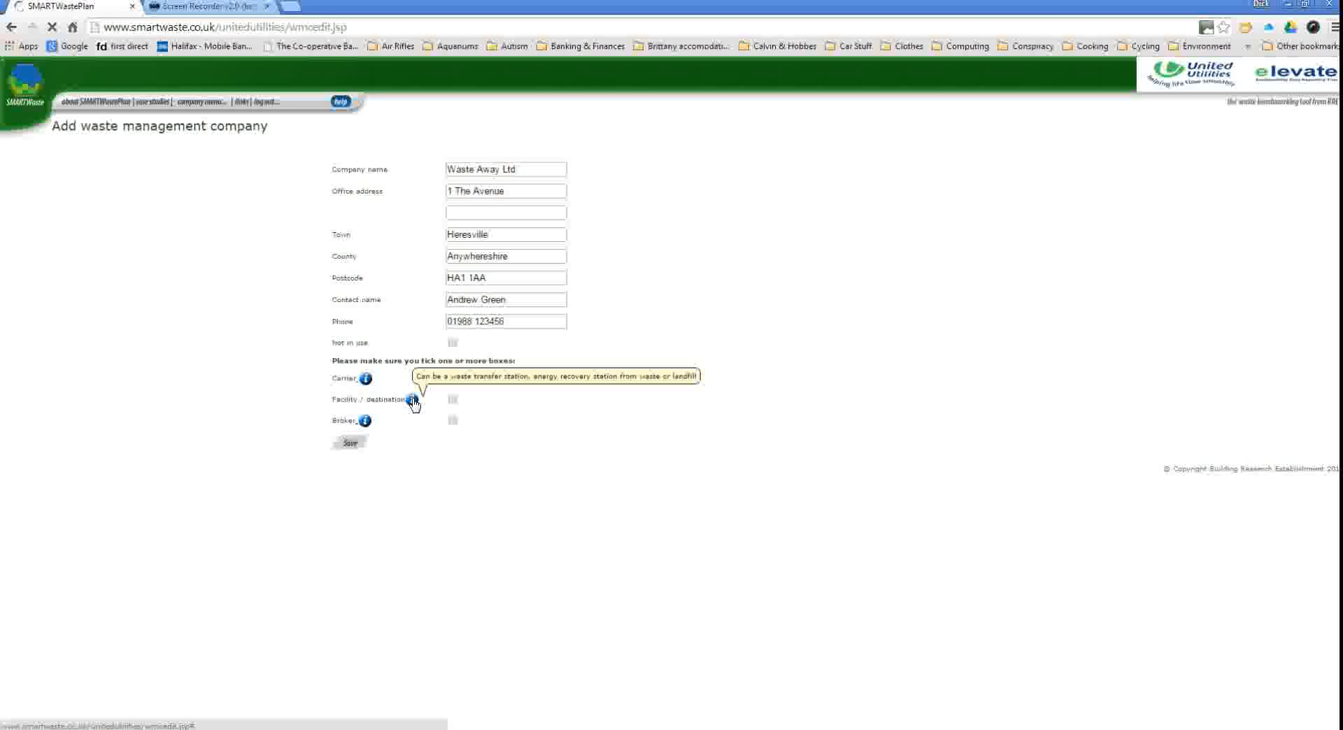
{"action": "mouse_move", "coordinate": [365, 422]}
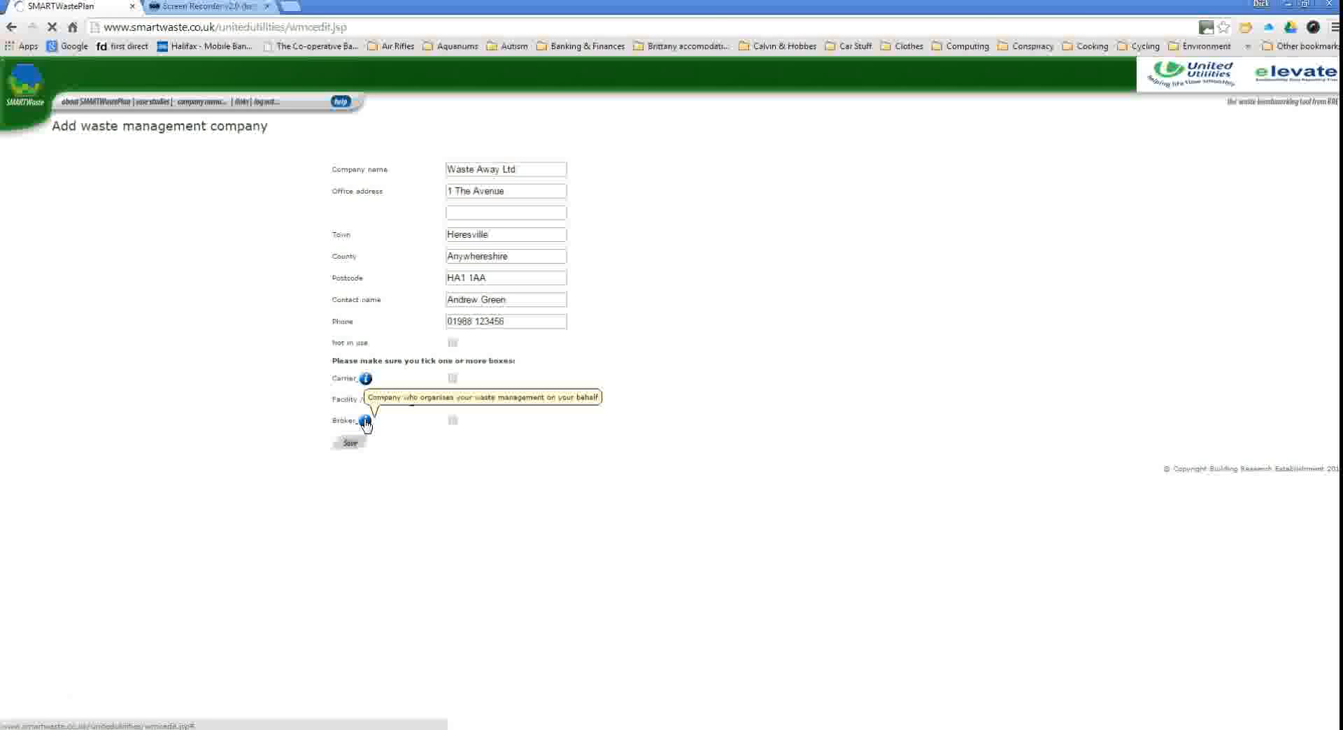
{"action": "left_click", "coordinate": [453, 378]}
{"action": "left_click", "coordinate": [451, 400]}
{"action": "left_click", "coordinate": [453, 421]}
{"action": "left_click", "coordinate": [349, 443]}
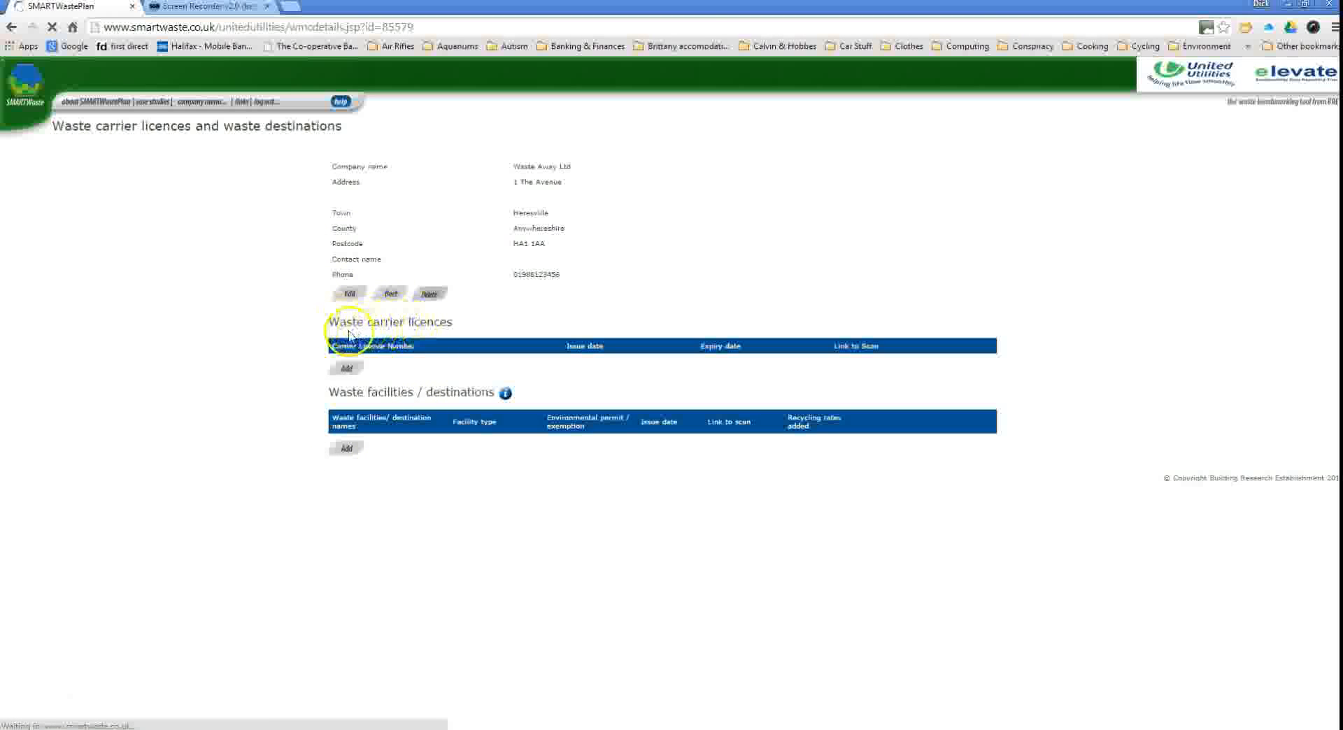
{"action": "left_click", "coordinate": [349, 369]}
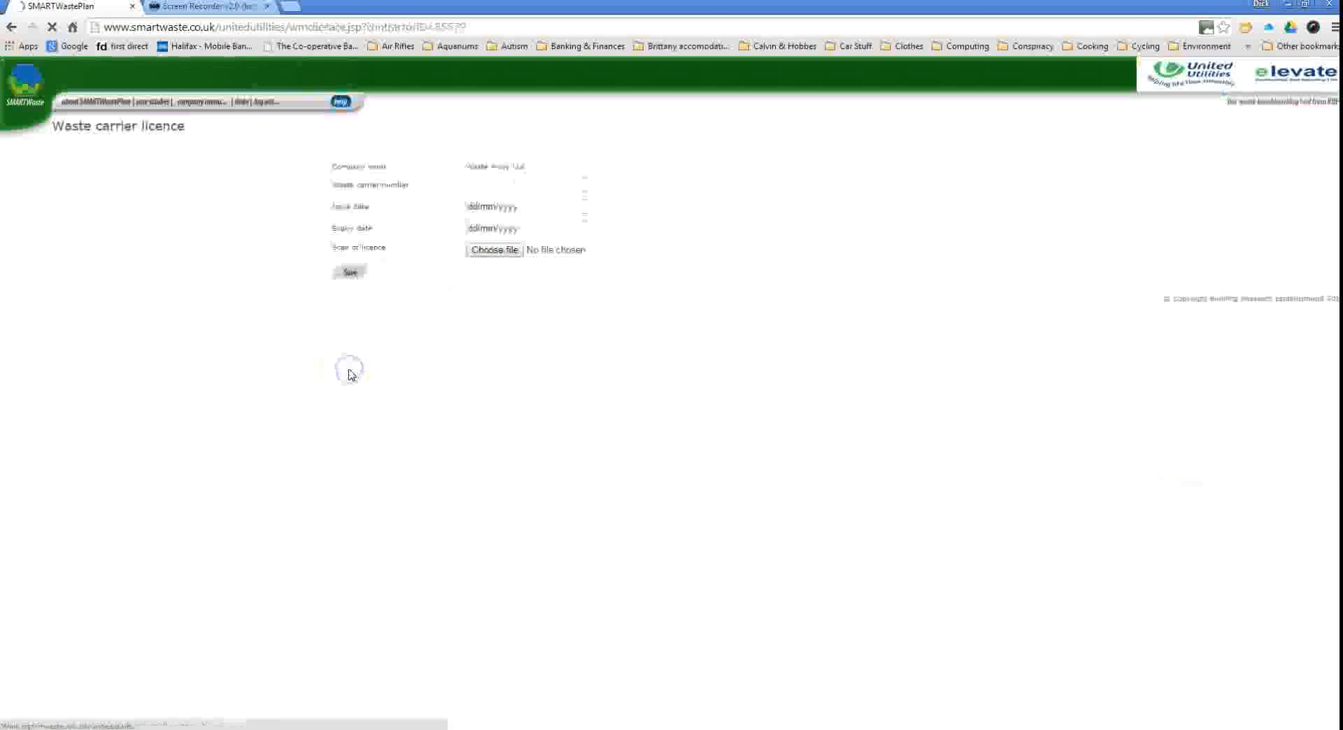
{"action": "left_click", "coordinate": [514, 185]}
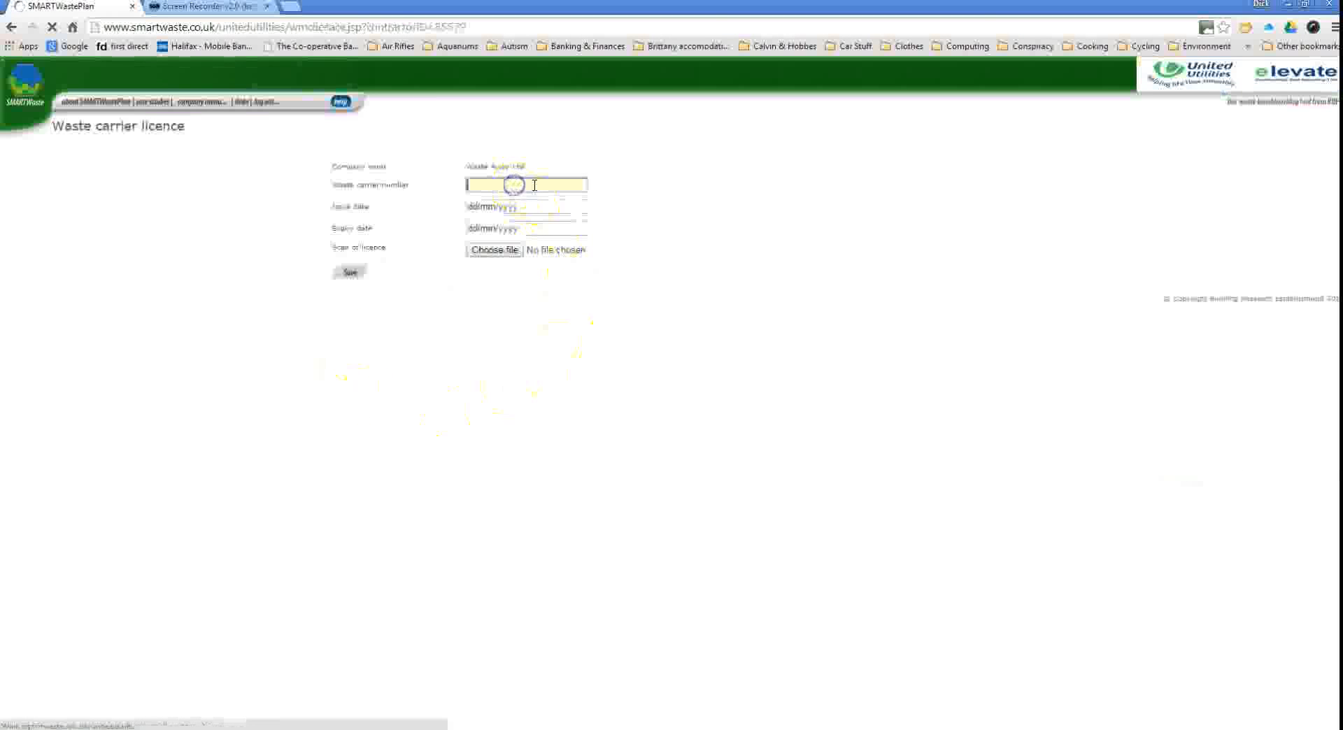
{"action": "type", "text": "EA1842100"}
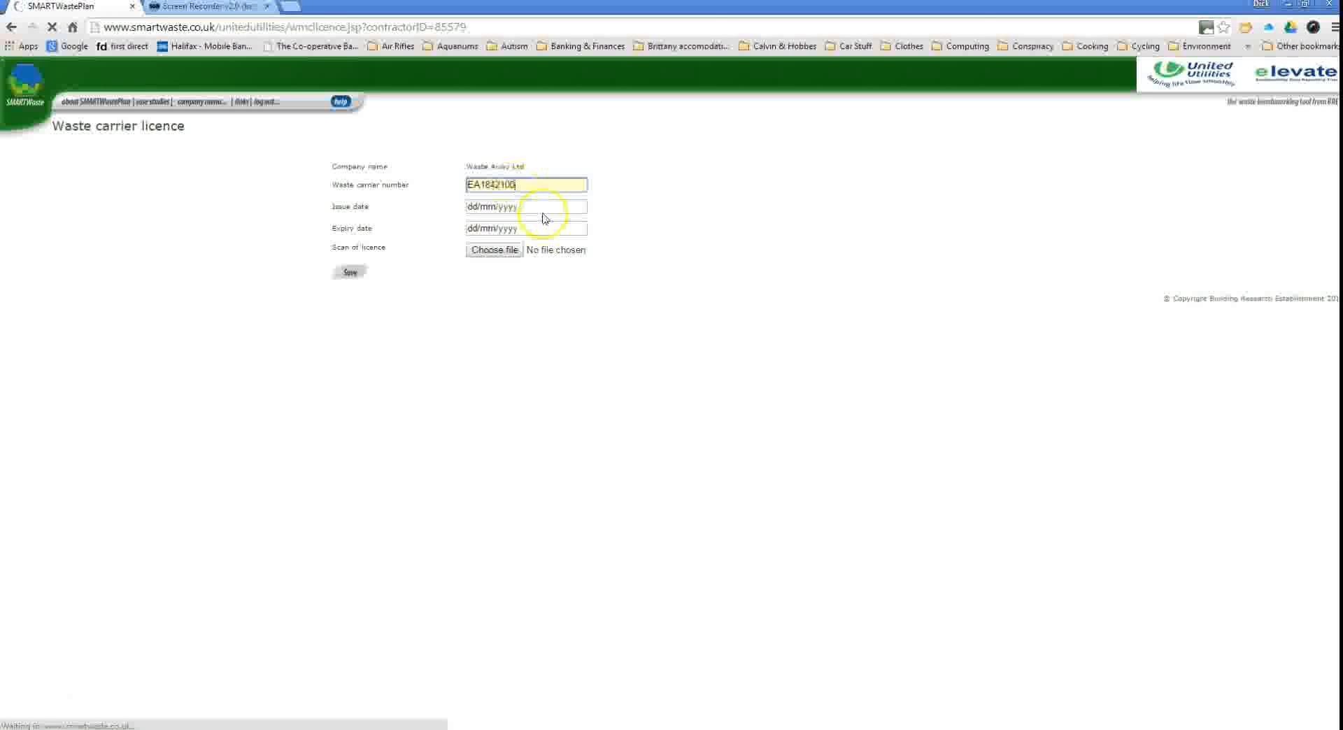
{"action": "left_click", "coordinate": [543, 209]}
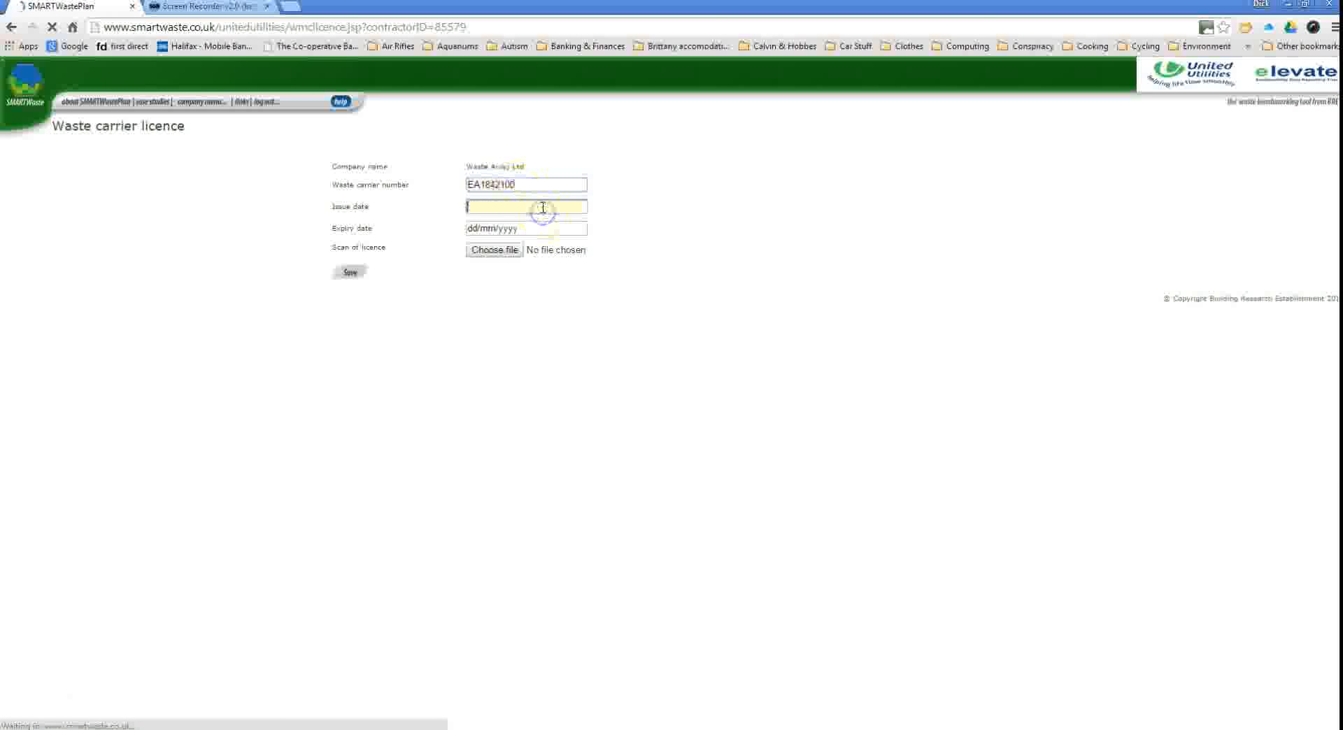
{"action": "type", "text": "01/12/2013"}
{"action": "key", "text": "Tab"}
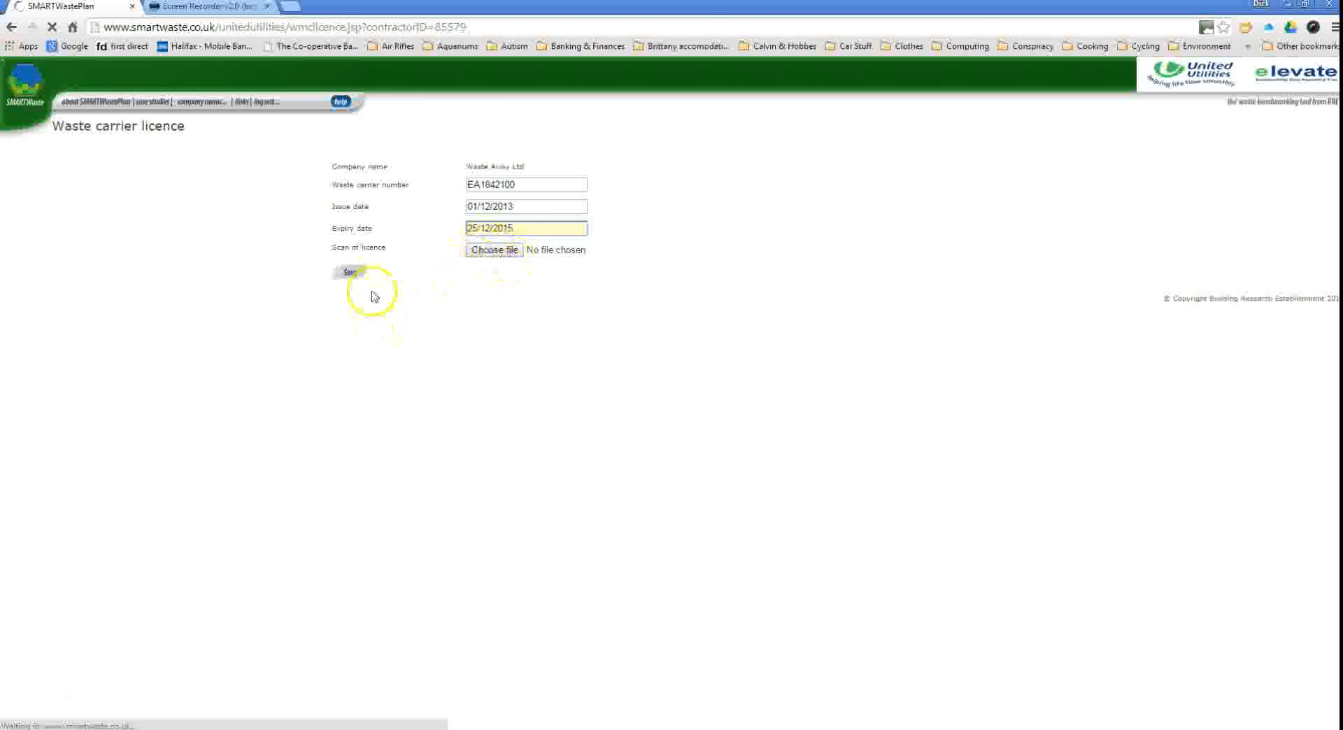
Save the licence and enter Waste Away Depot, Anywhereville as a new waste destination.
{"action": "left_click", "coordinate": [351, 273]}
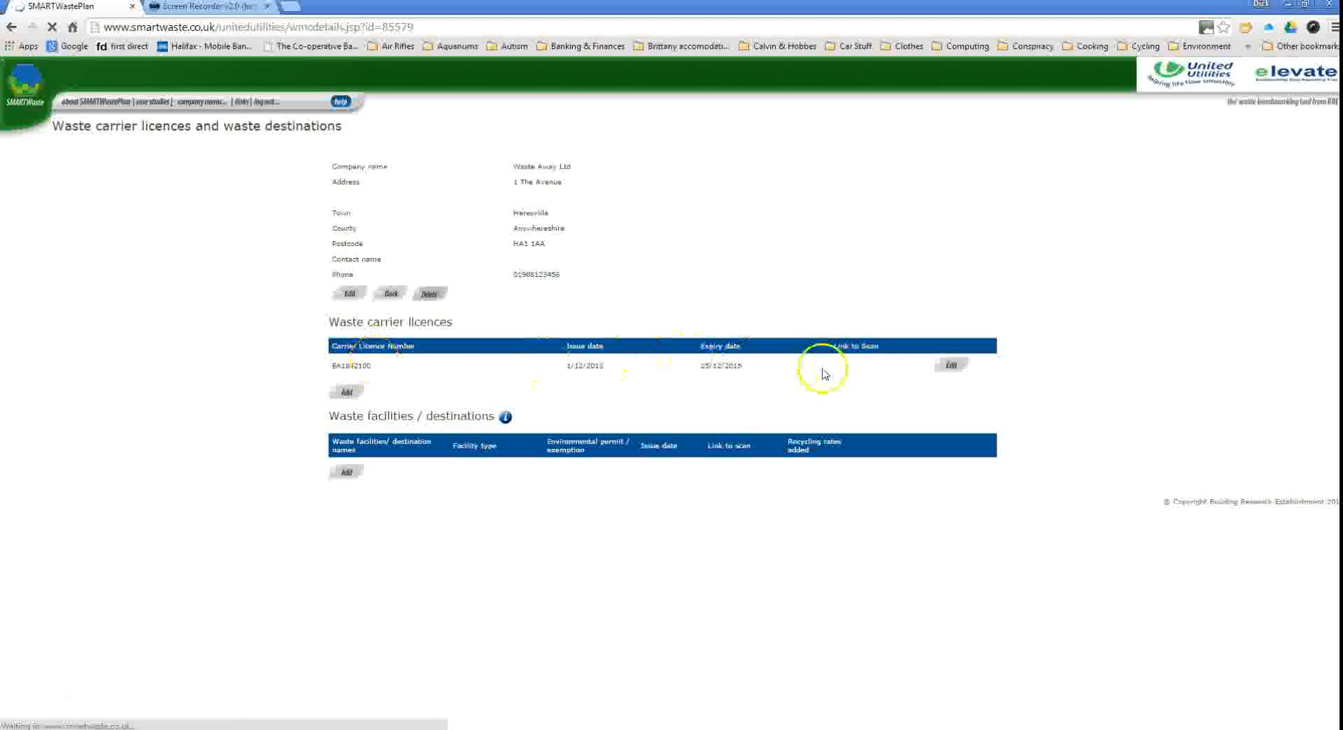
{"action": "left_click", "coordinate": [953, 366]}
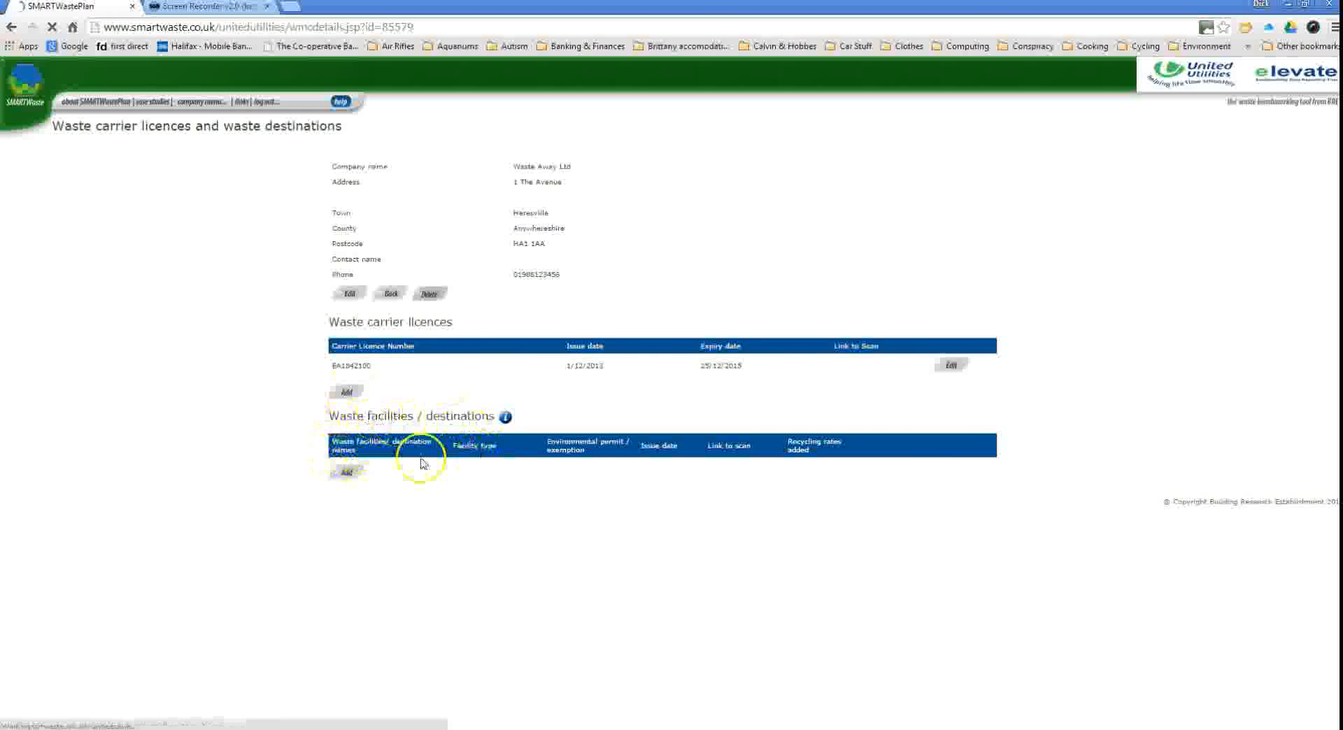
{"action": "left_click", "coordinate": [350, 474]}
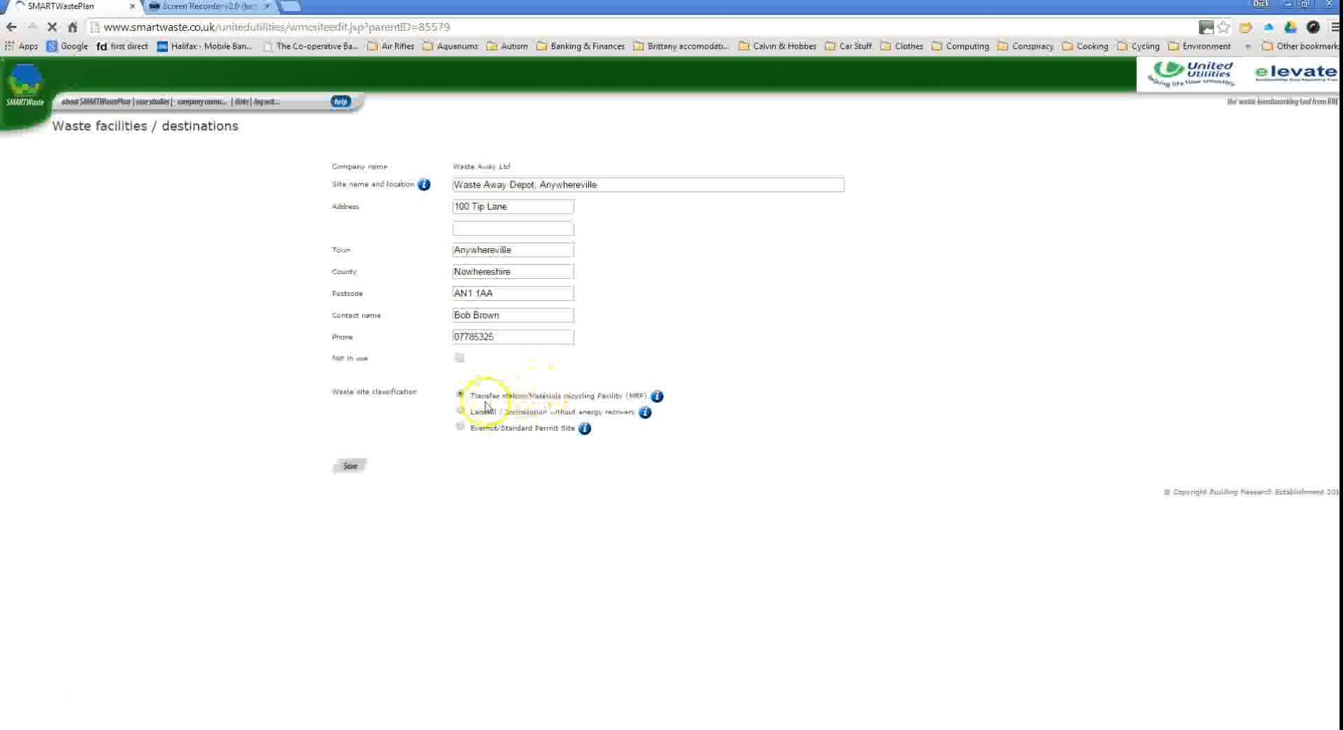
Classify Waste Away Depot as an Exempt/Standard Permit Site and save its details.
{"action": "mouse_move", "coordinate": [657, 402]}
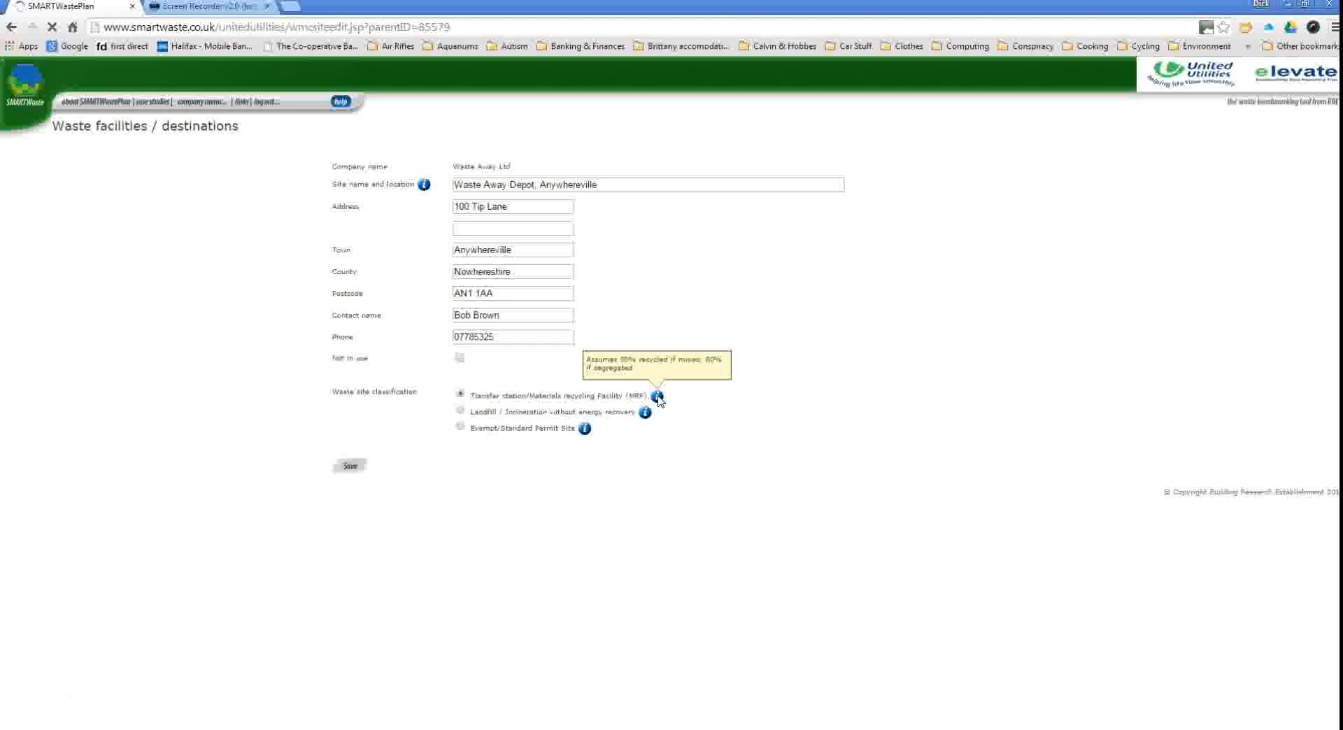
{"action": "left_click", "coordinate": [461, 410]}
{"action": "mouse_move", "coordinate": [647, 418]}
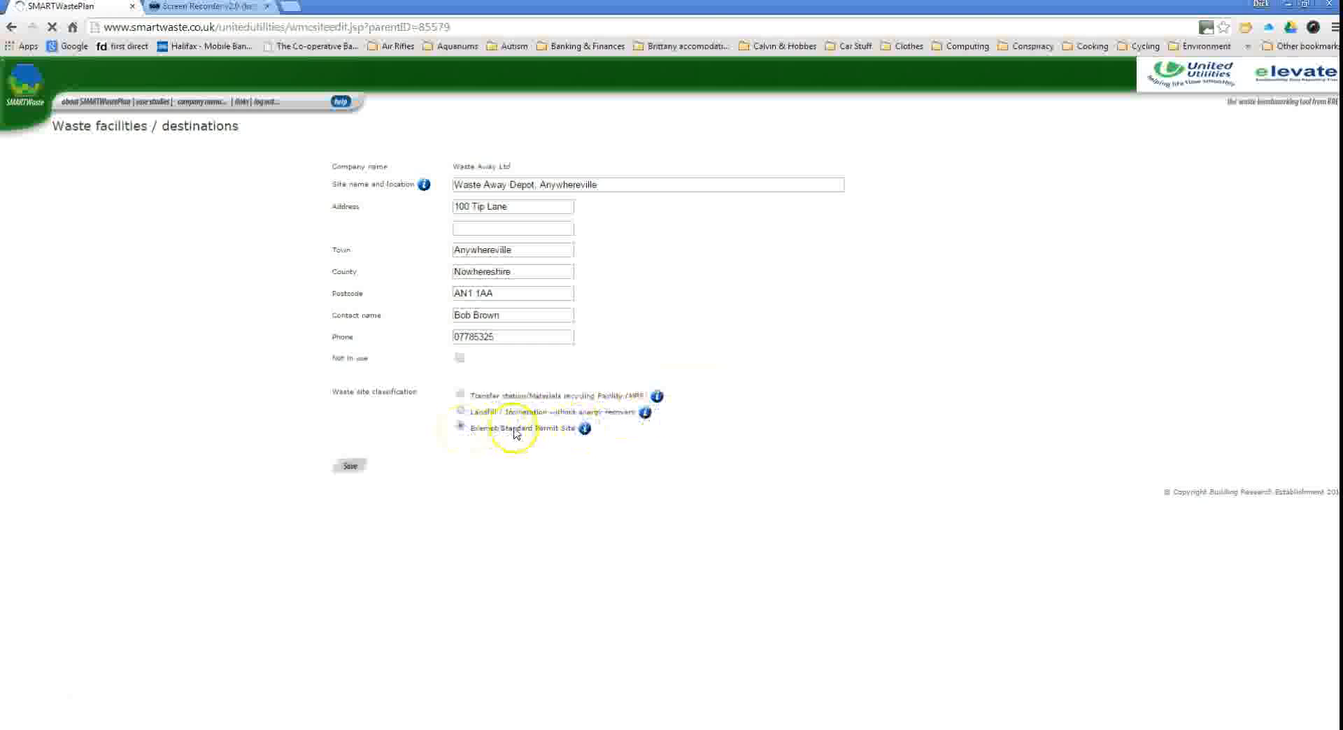
{"action": "mouse_move", "coordinate": [589, 433]}
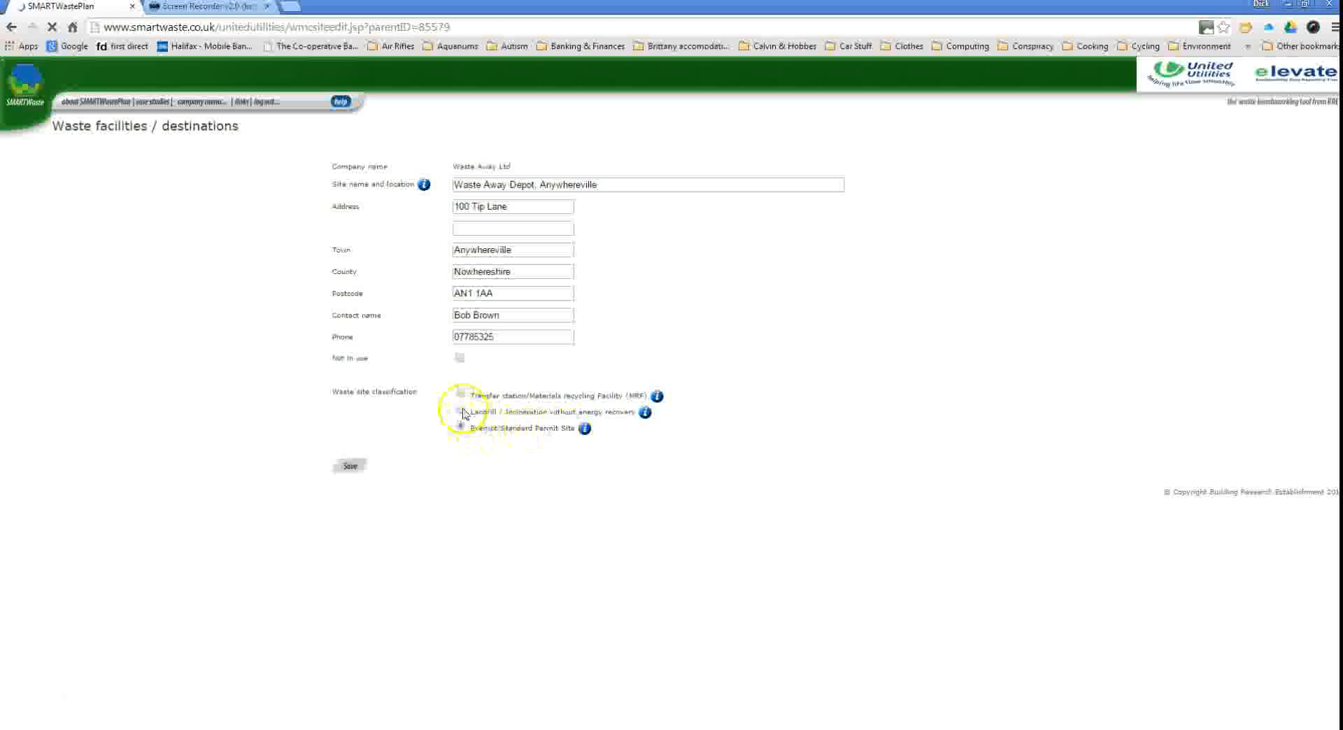
{"action": "left_click", "coordinate": [352, 468]}
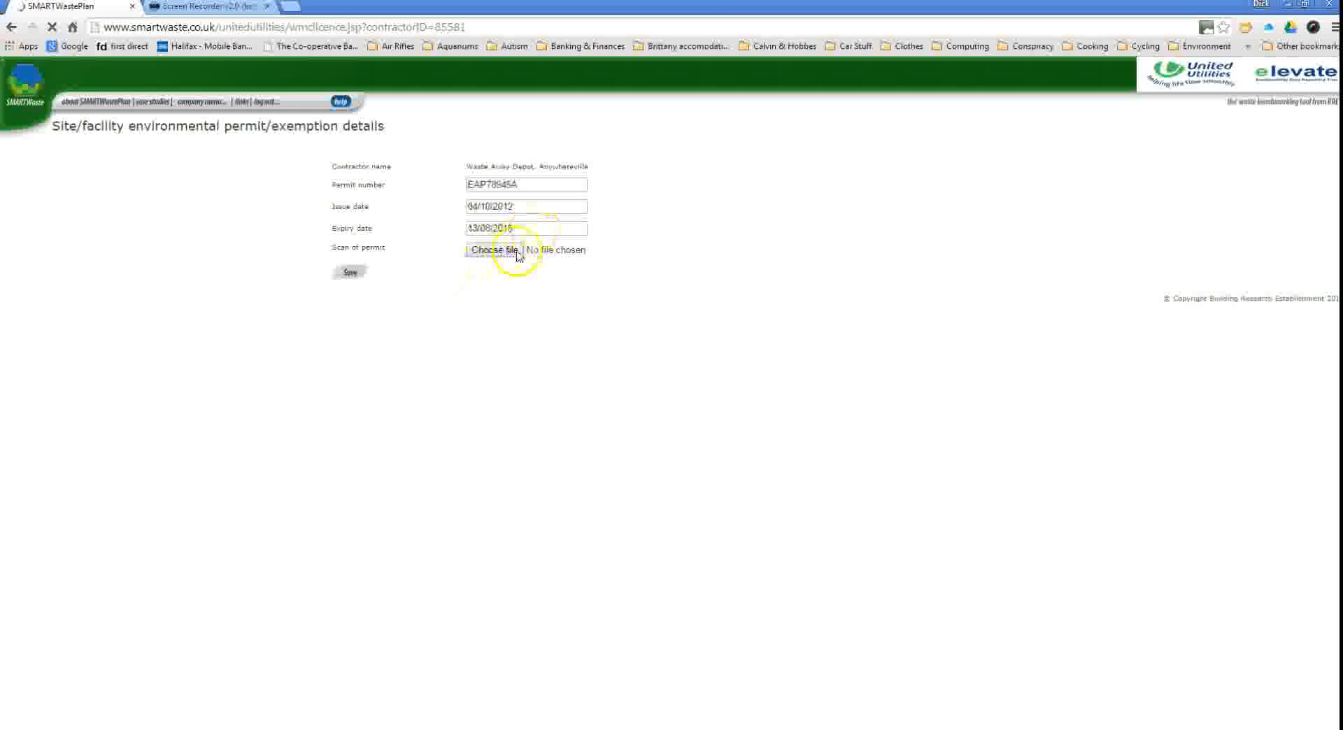
Save the depot's permit EAP78945A, issued 04/10/2012 and expiring 13/08/2015.
{"action": "left_click", "coordinate": [349, 275]}
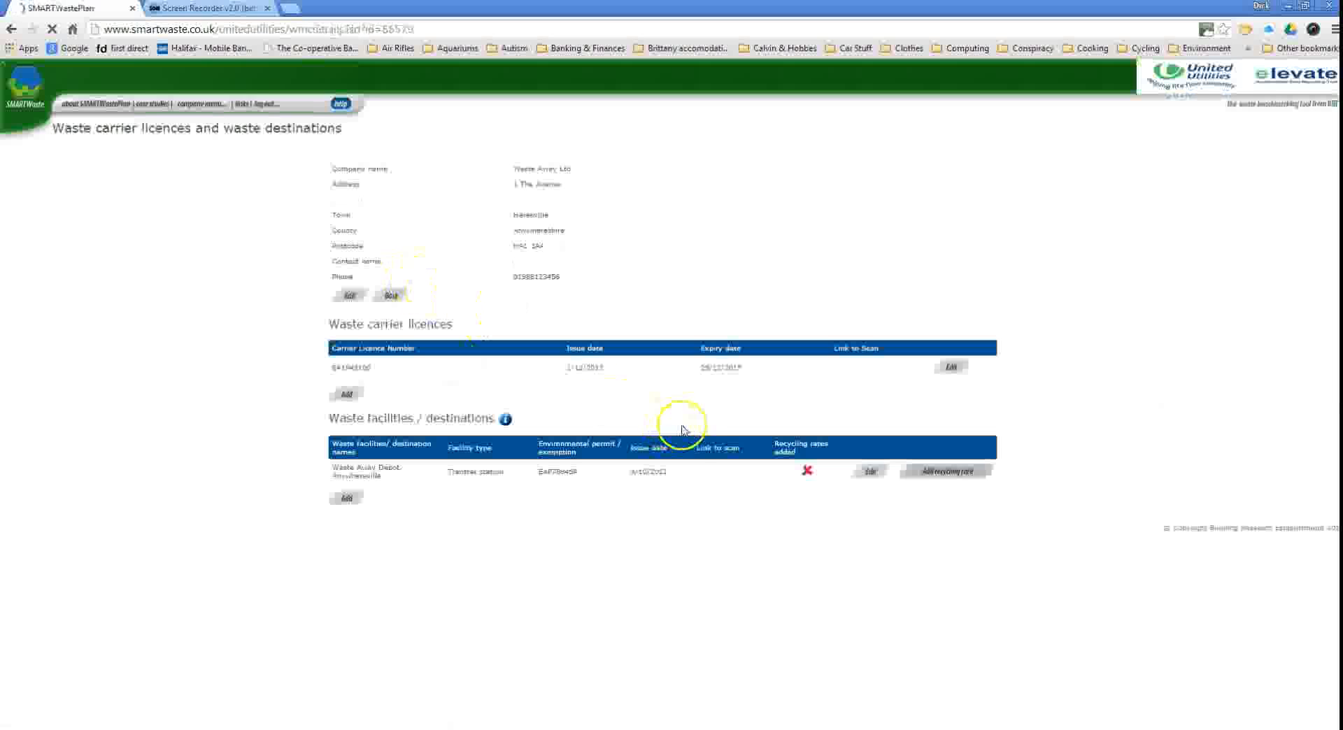
{"action": "left_click", "coordinate": [930, 475]}
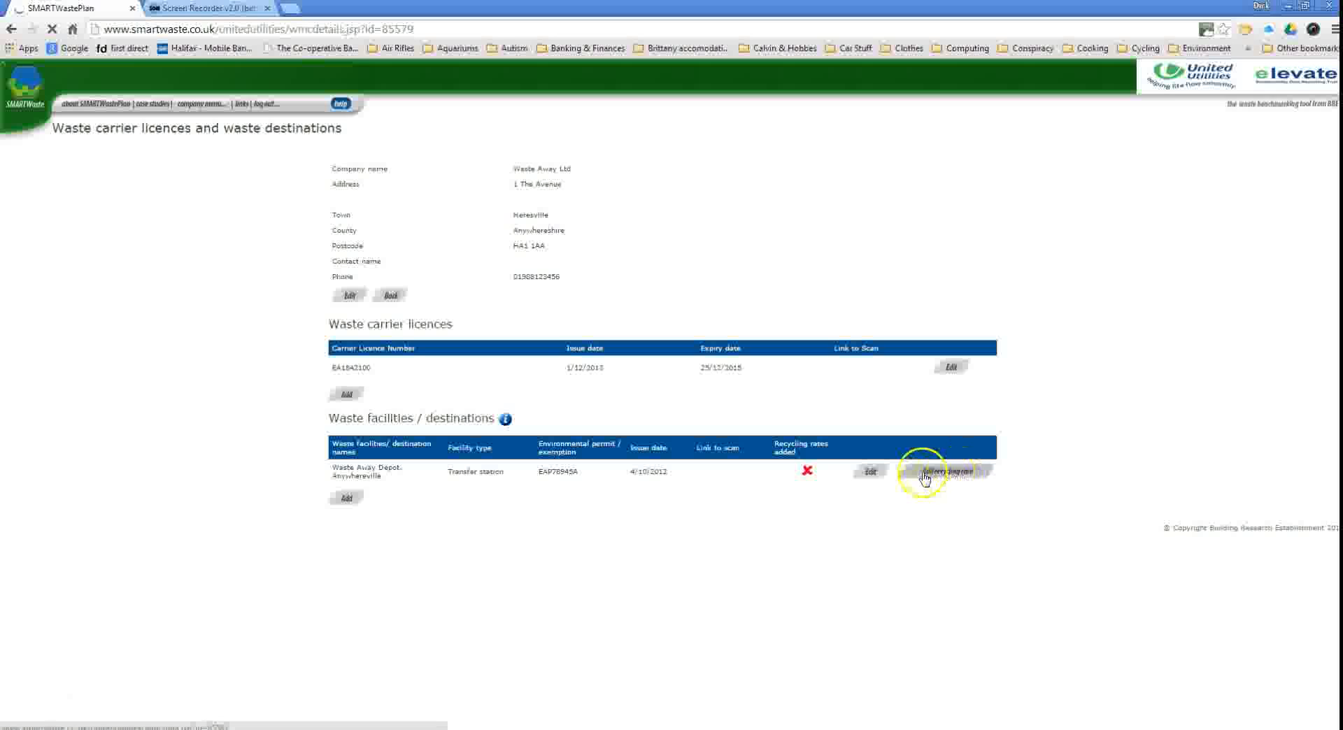
View the Add recycling rate form for Waste Away Depot, then return home without saving.
{"action": "left_click", "coordinate": [347, 228]}
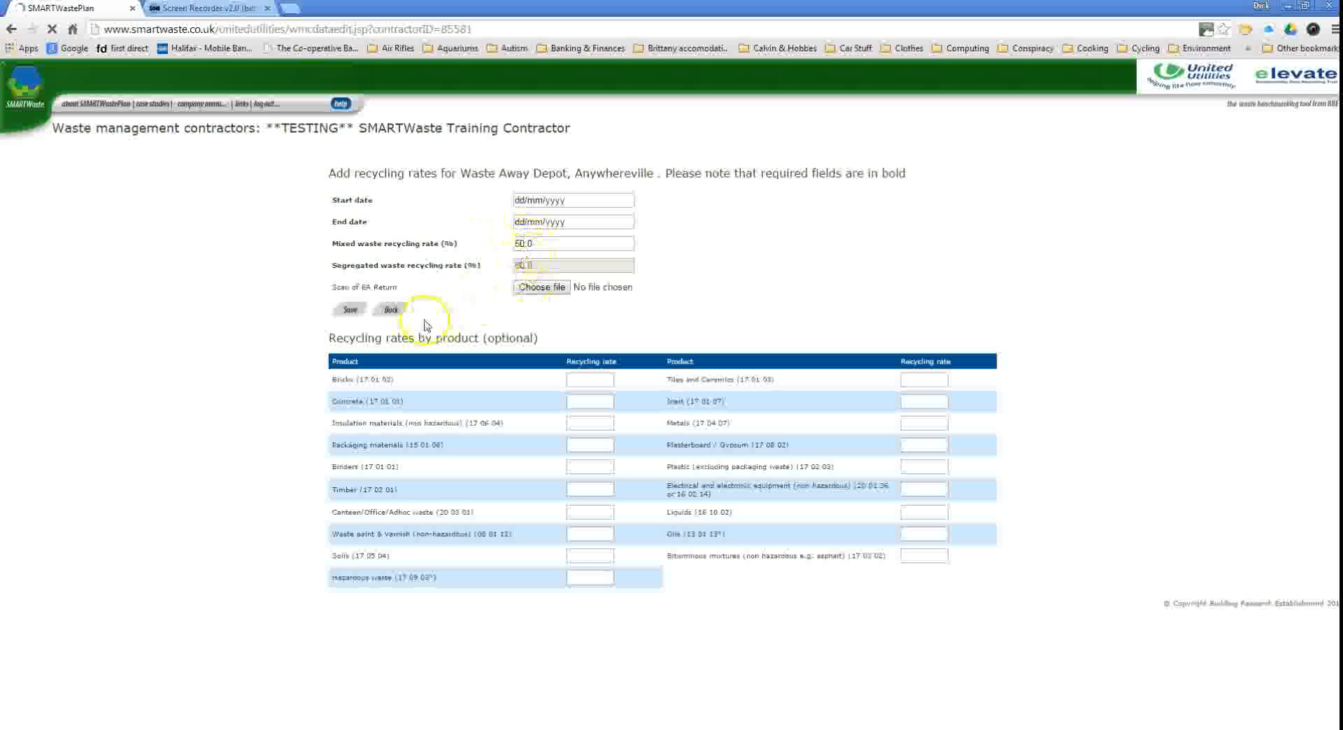
{"action": "left_click", "coordinate": [392, 310]}
{"action": "left_click", "coordinate": [393, 229]}
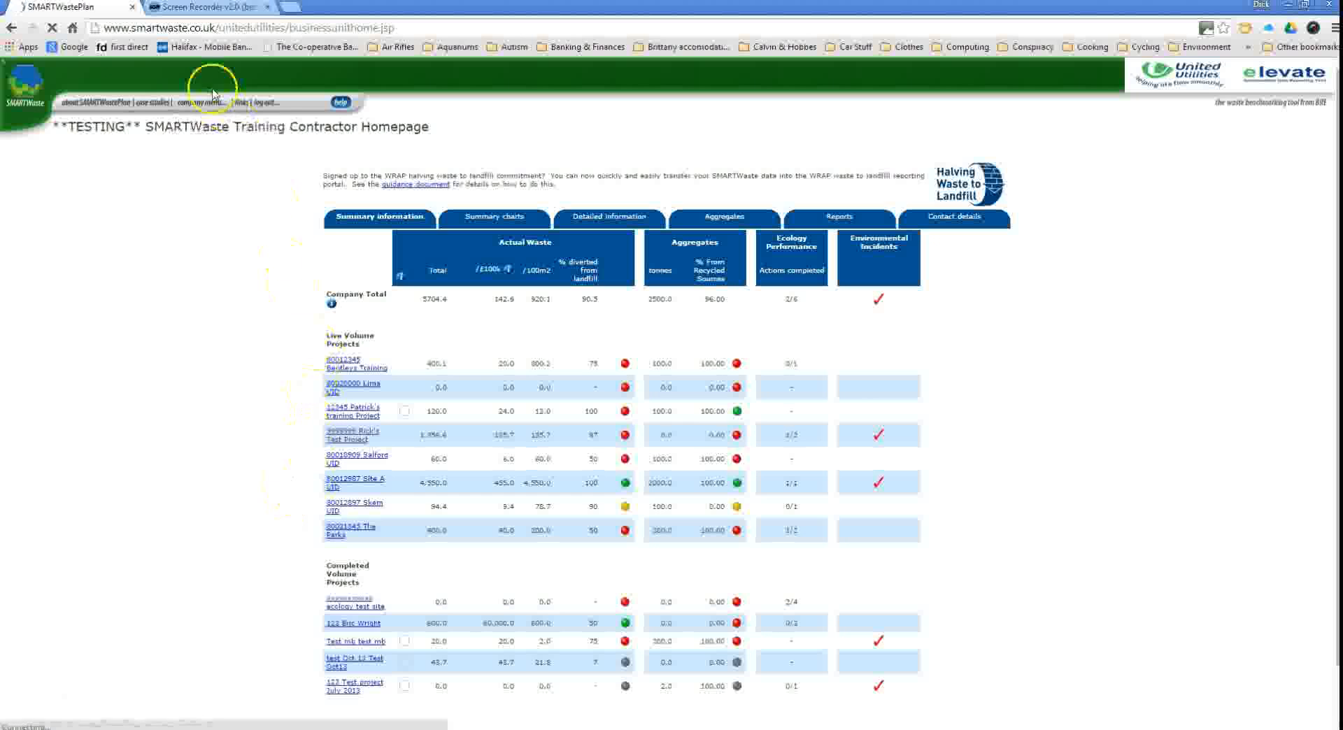
Add subcontractor We R Subbies Ltd with trade Drilling and save its details.
{"action": "mouse_move", "coordinate": [215, 106]}
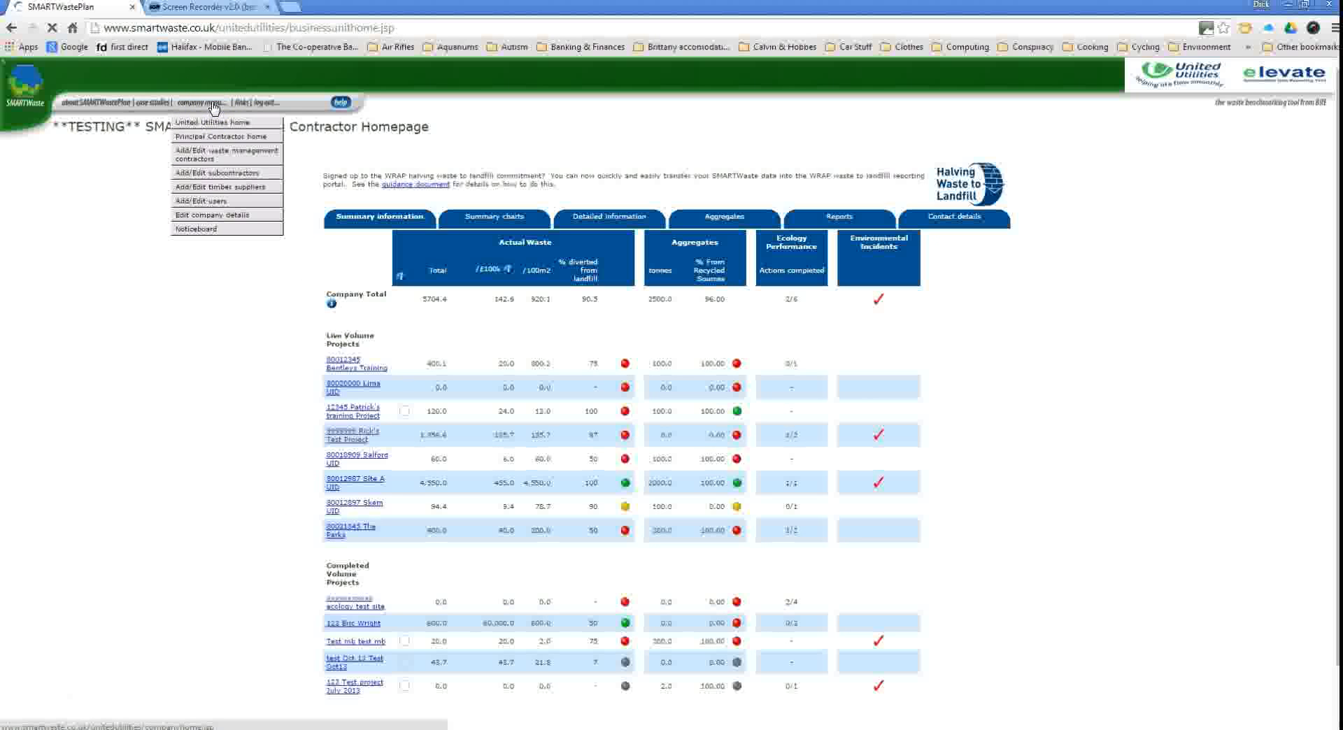
{"action": "left_click", "coordinate": [233, 175]}
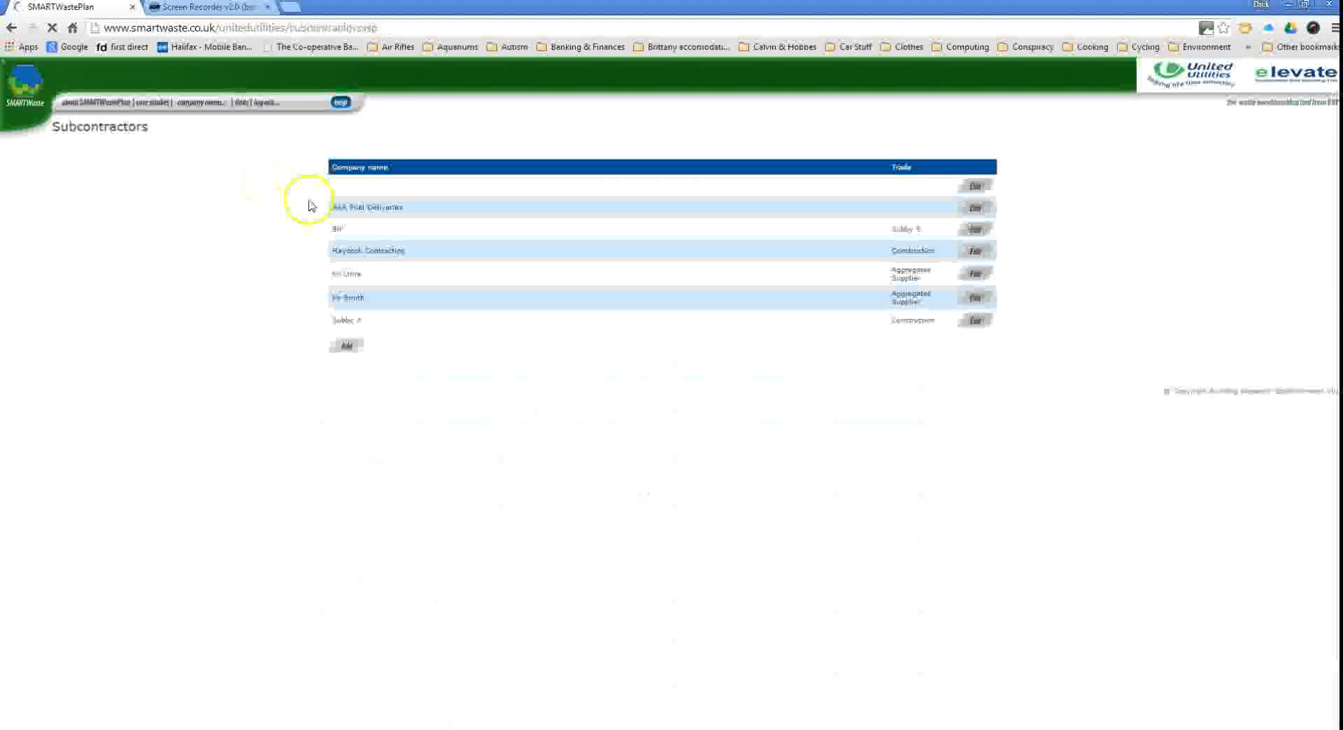
{"action": "left_click", "coordinate": [347, 346]}
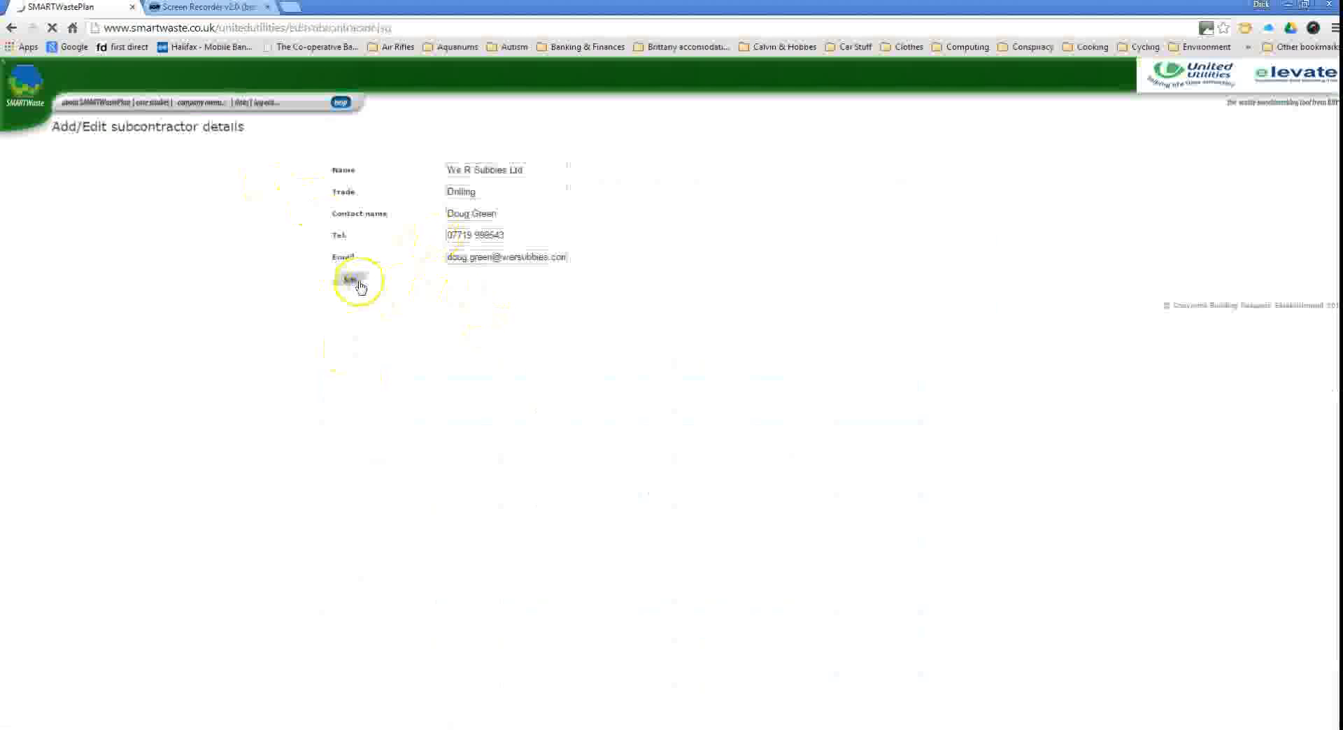
{"action": "left_click", "coordinate": [351, 280]}
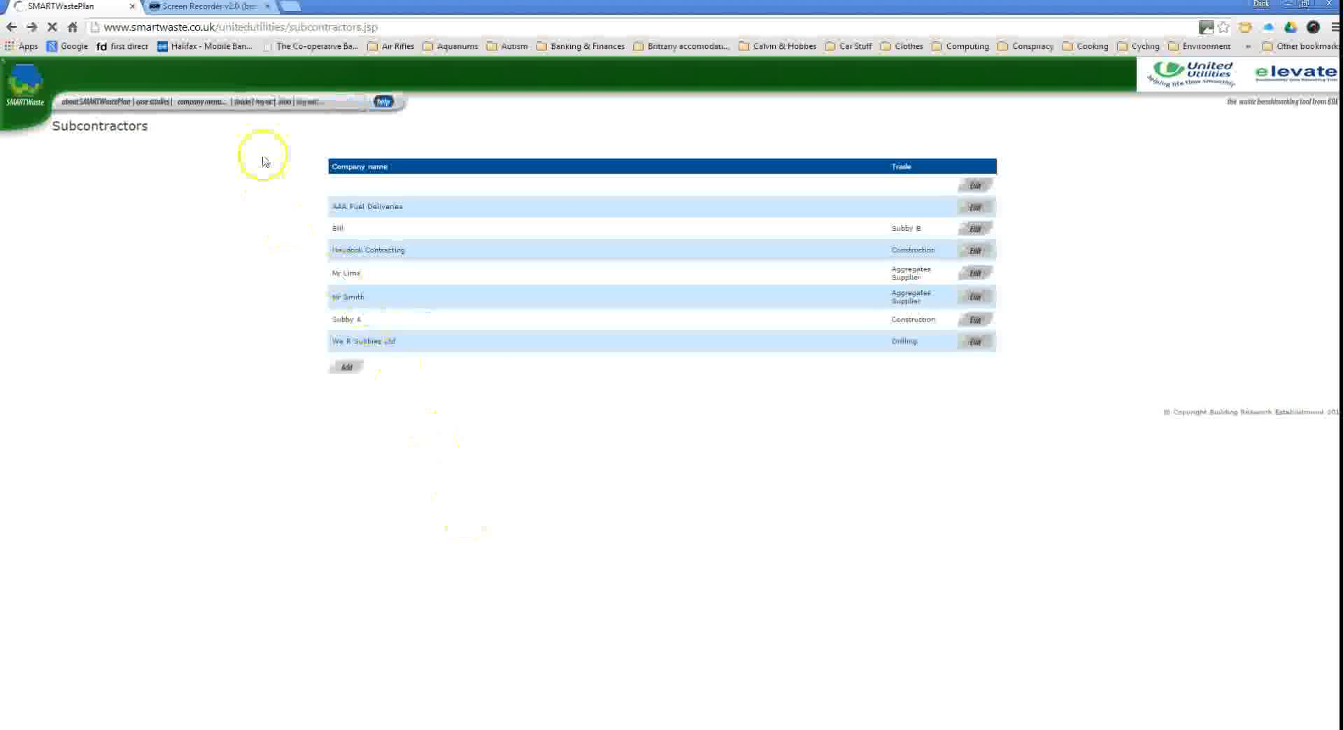
{"action": "left_click", "coordinate": [207, 105]}
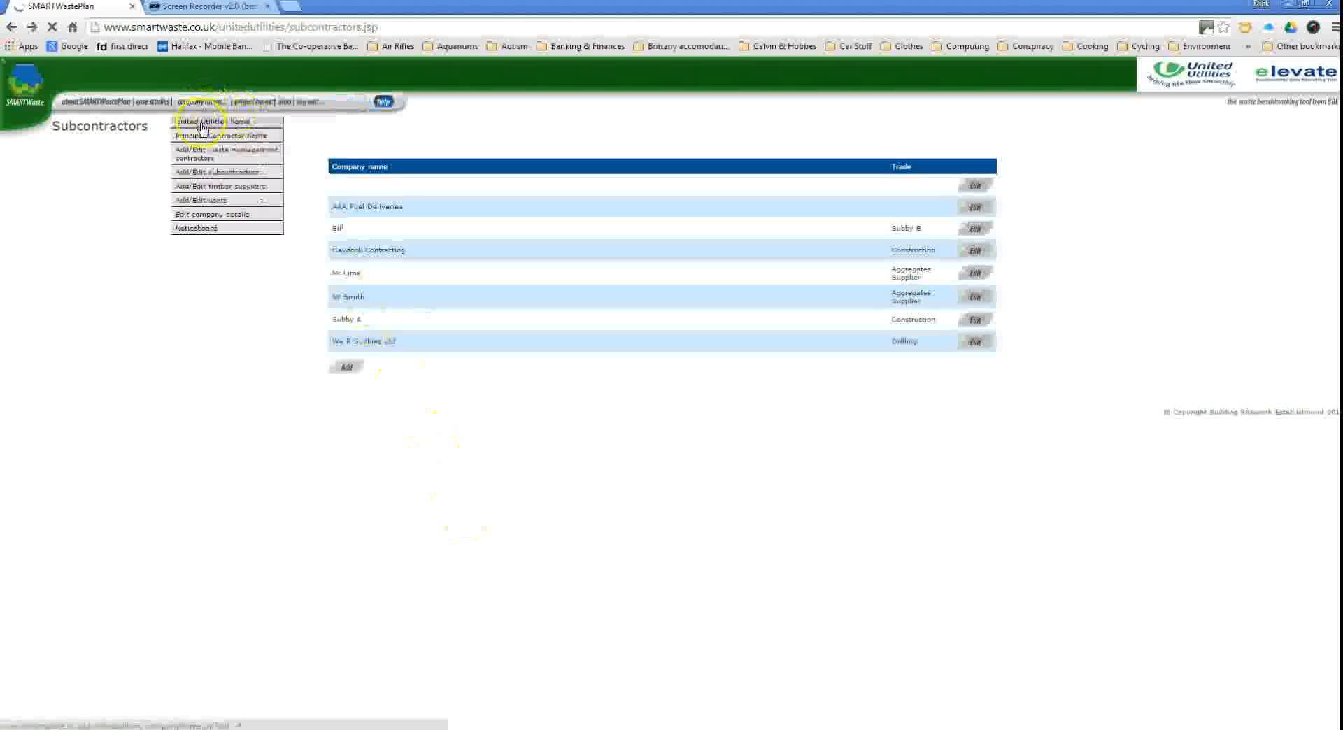
Add timber supplier Good Wood Ltd and return to the Training Contractor homepage.
{"action": "left_click", "coordinate": [243, 188]}
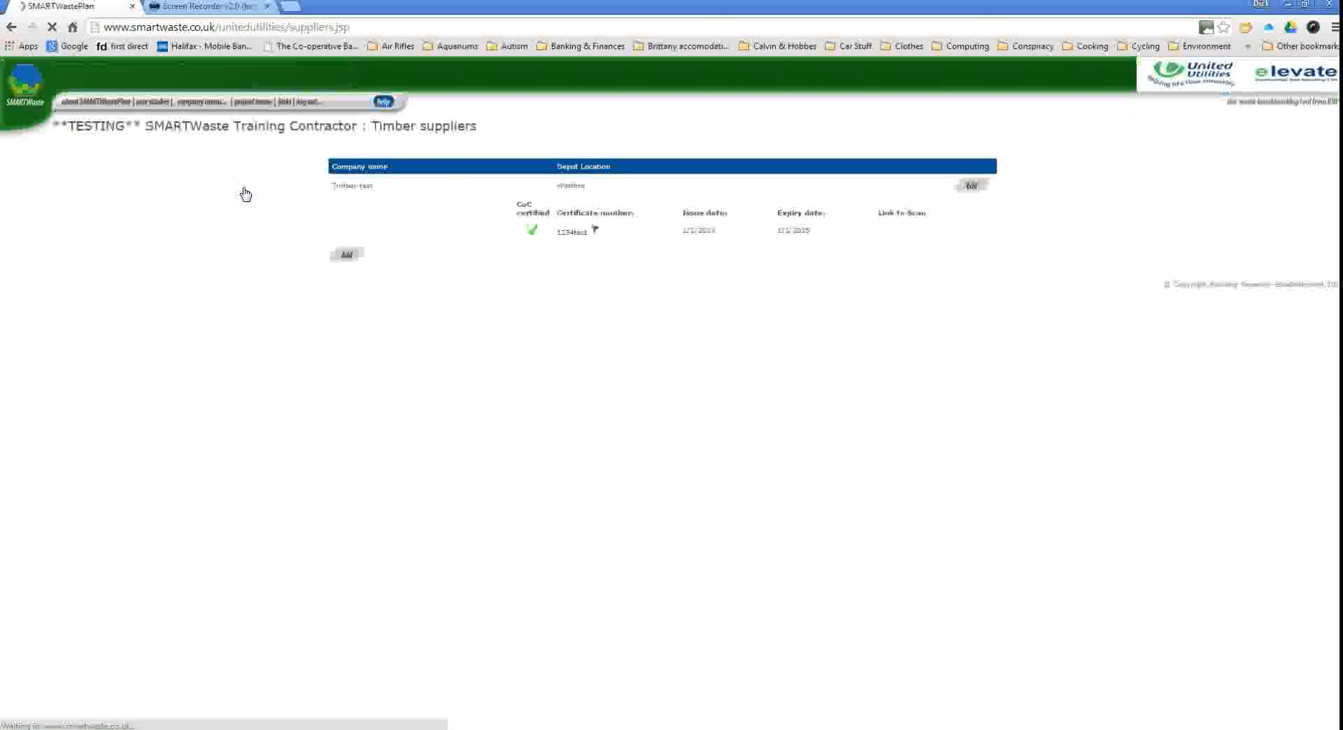
{"action": "left_click", "coordinate": [349, 256]}
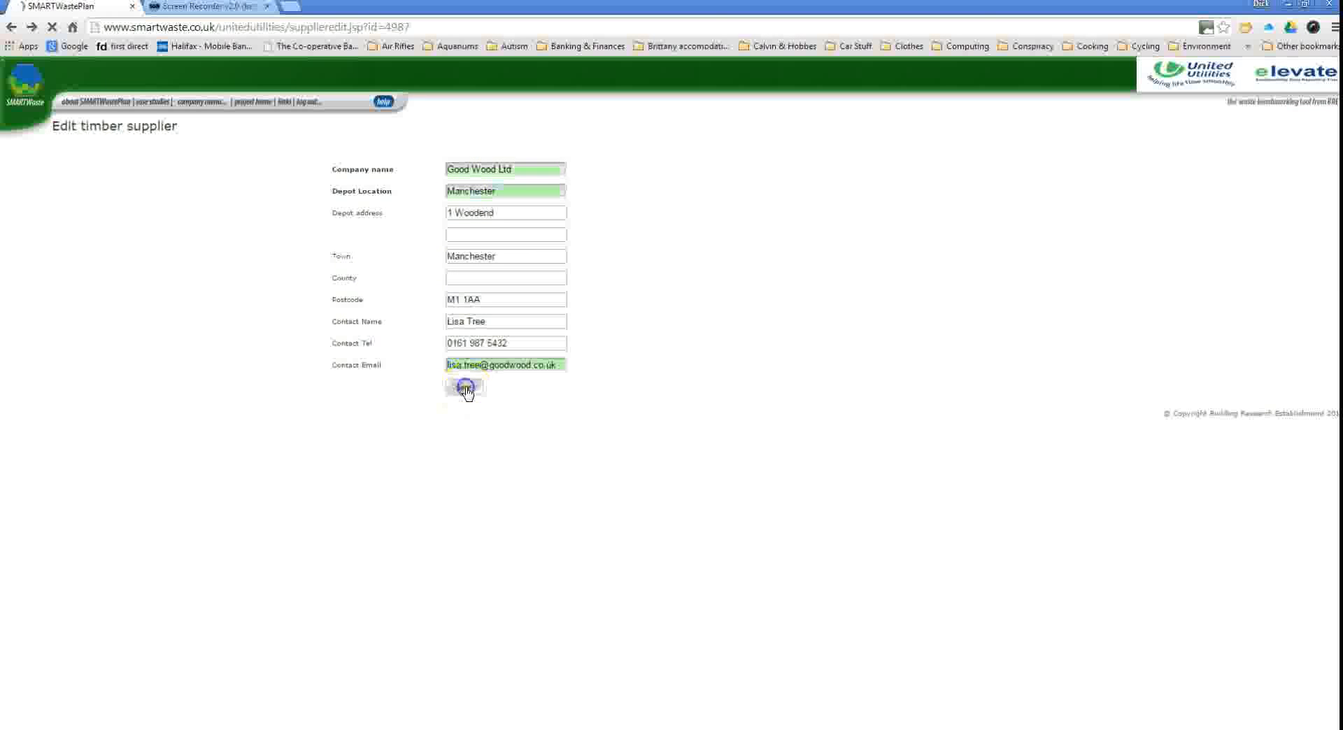
{"action": "left_click", "coordinate": [466, 389]}
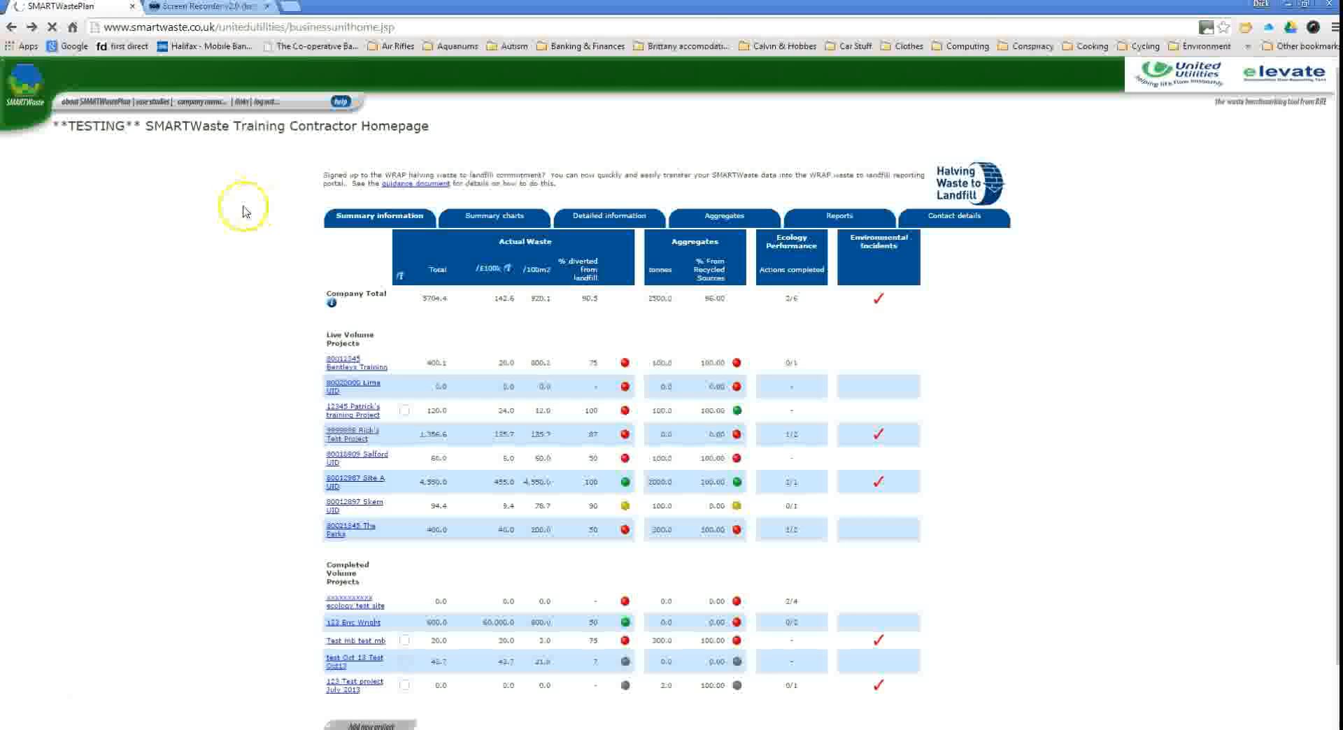
Open Rick's Test Project and go to Assign waste management contractors/sites.
{"action": "left_click", "coordinate": [363, 436]}
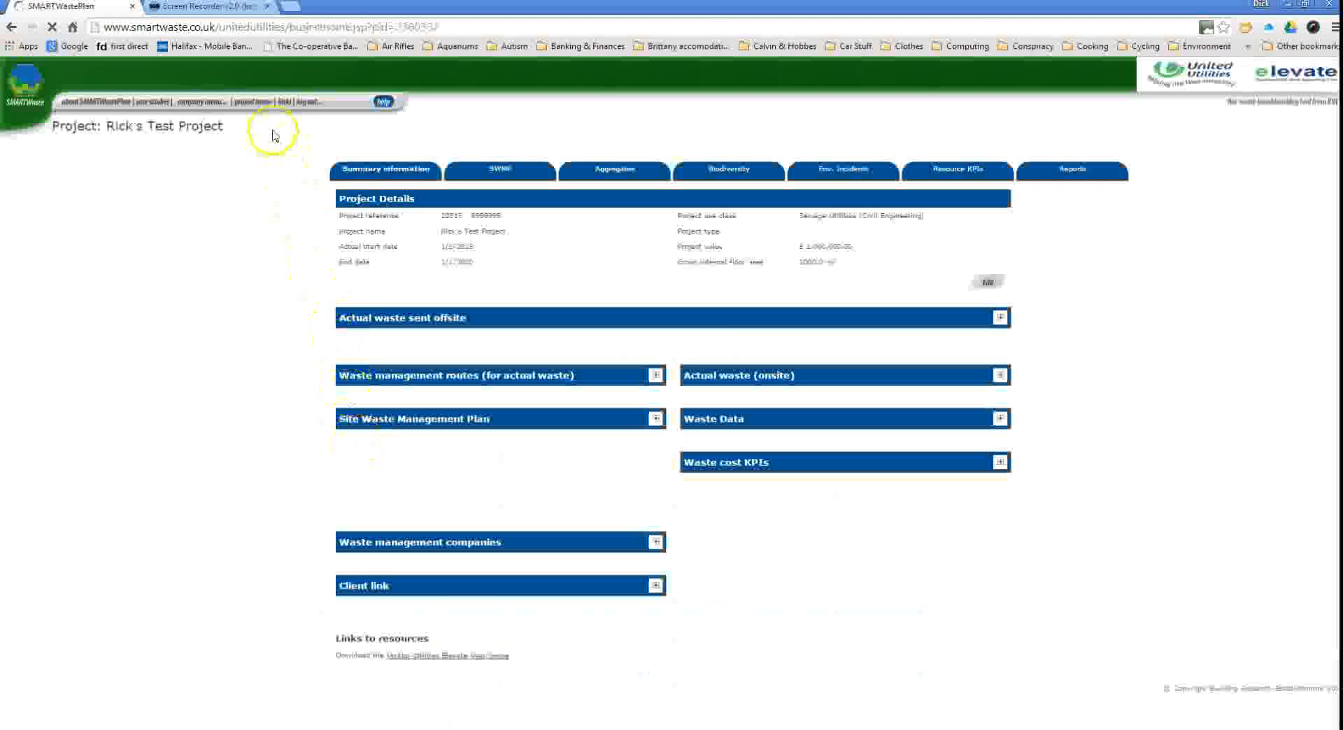
{"action": "mouse_move", "coordinate": [265, 107]}
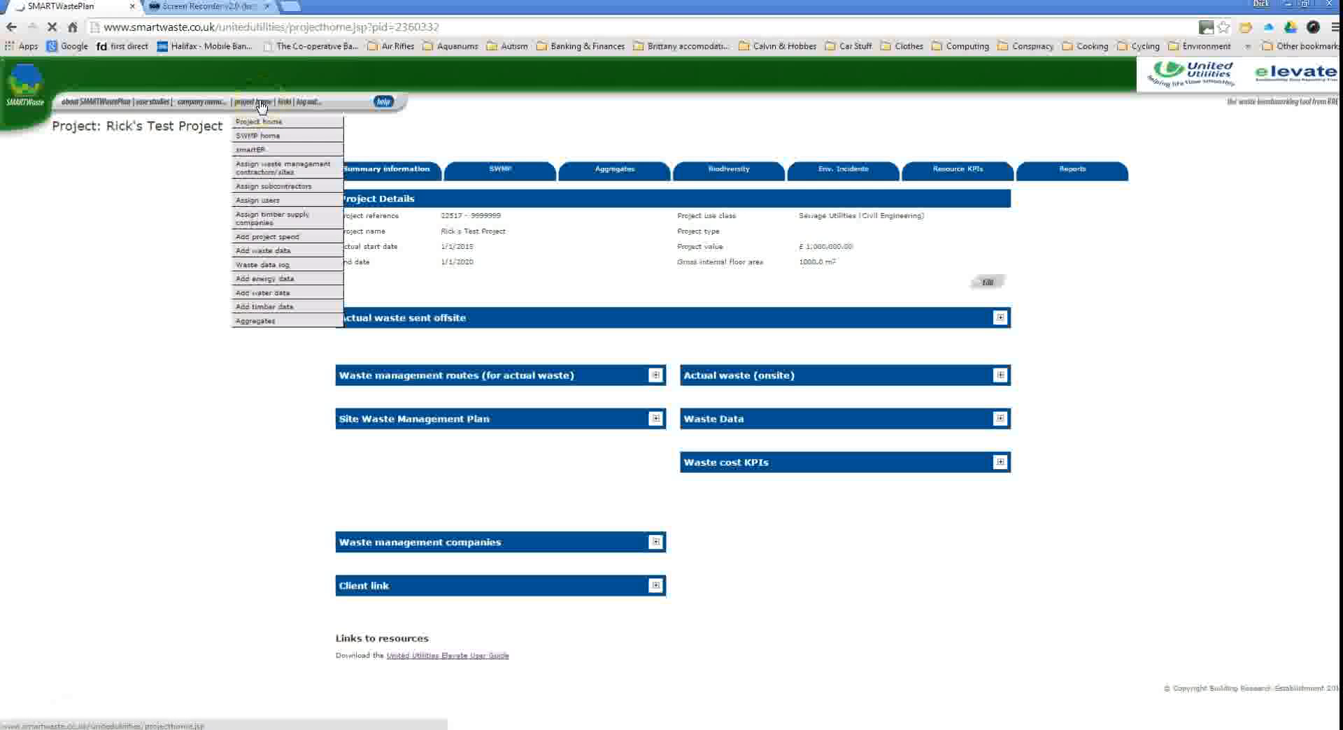
{"action": "left_click", "coordinate": [295, 170]}
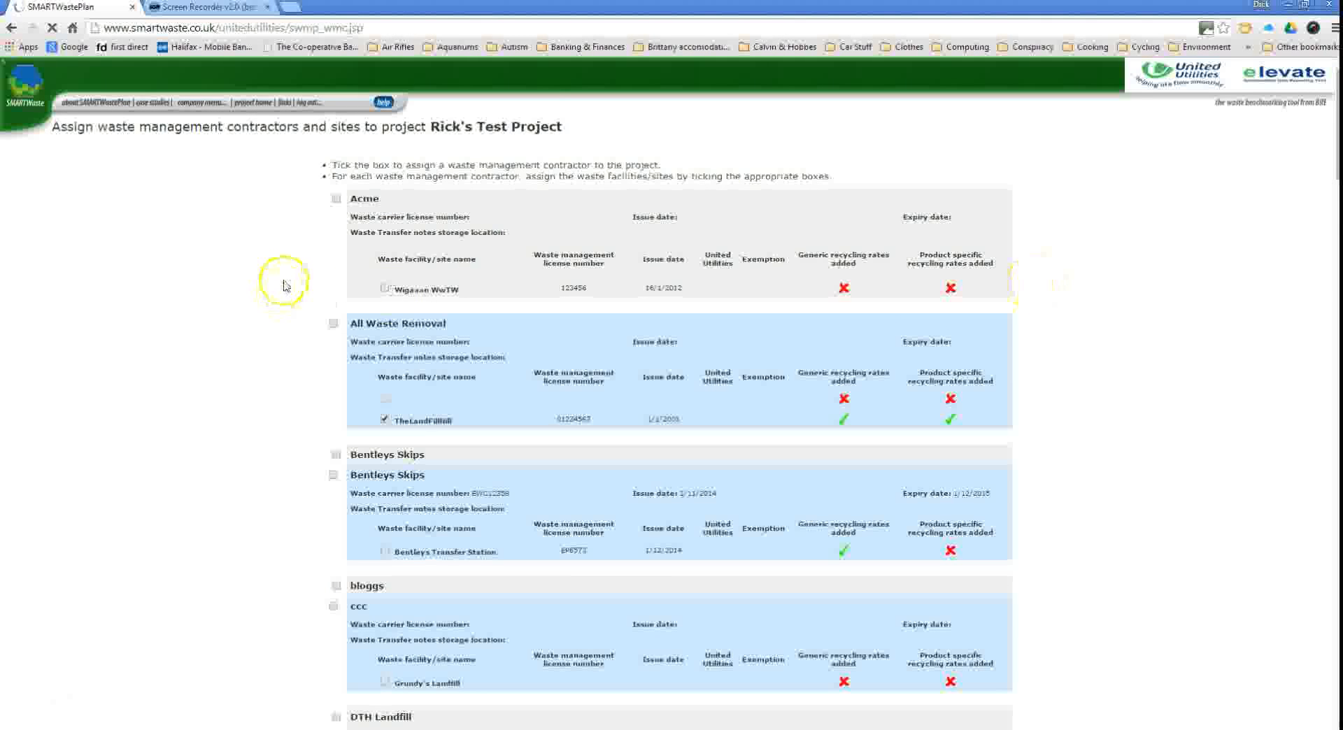
Tick Waste Away Ltd with its Anywhereville depot site and save the contractor assignment.
{"action": "scroll", "coordinate": [284, 285], "scroll_direction": "down", "scroll_amount": 20}
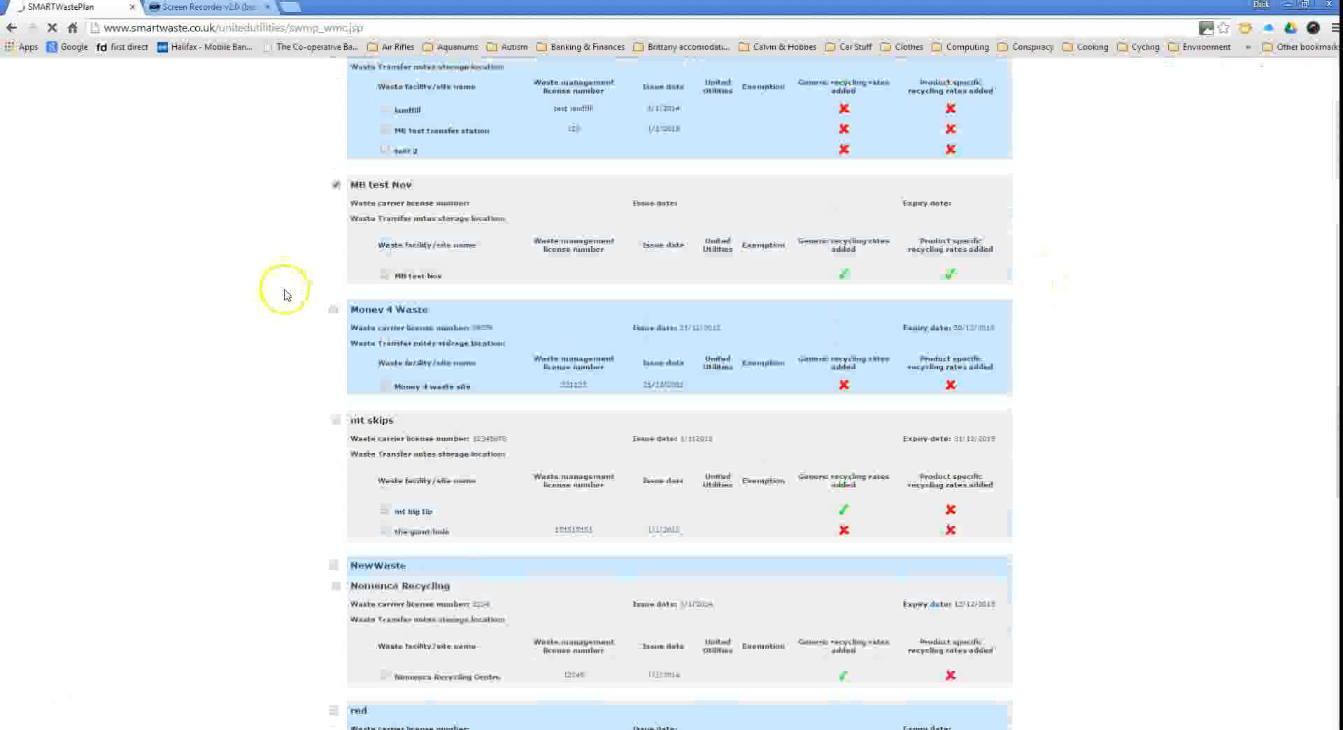
{"action": "scroll", "coordinate": [284, 294], "scroll_direction": "down", "scroll_amount": 20}
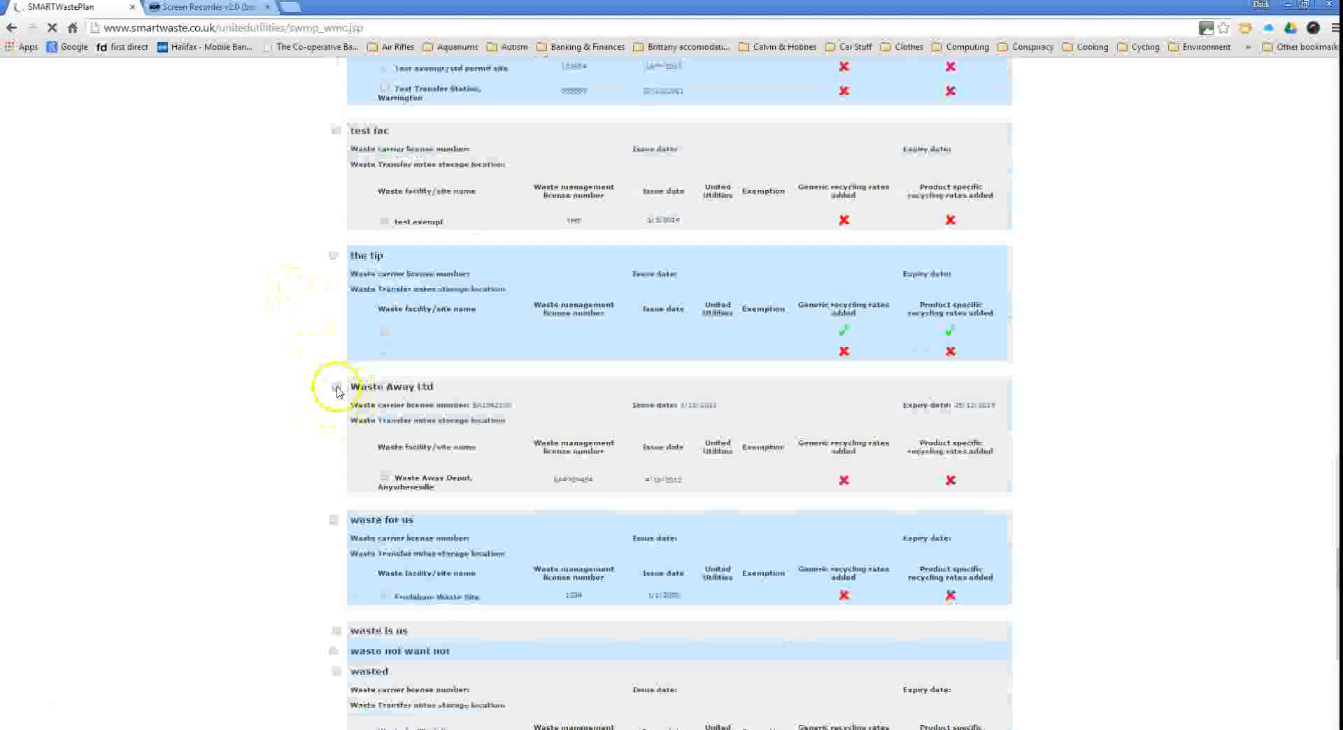
{"action": "left_click", "coordinate": [337, 389]}
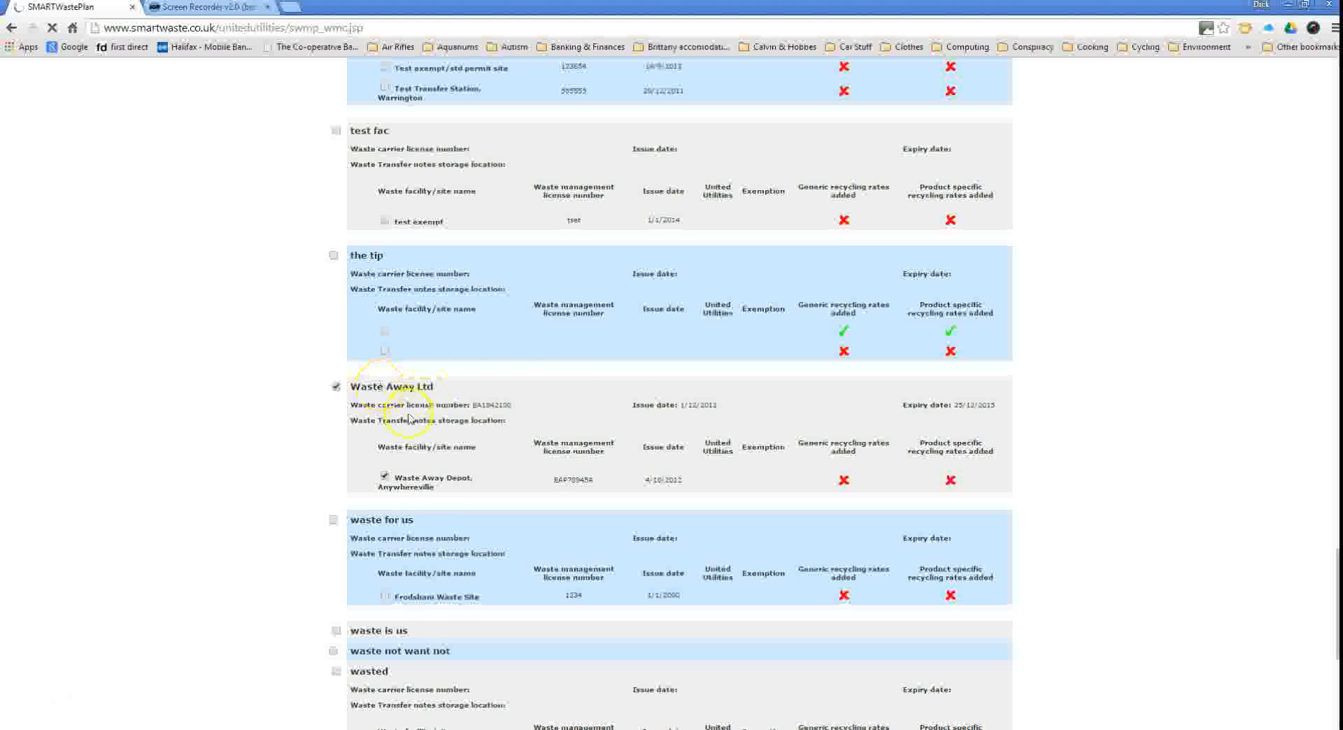
{"action": "scroll", "coordinate": [253, 444], "scroll_direction": "down", "scroll_amount": 1}
{"action": "scroll", "coordinate": [252, 444], "scroll_direction": "down", "scroll_amount": 5}
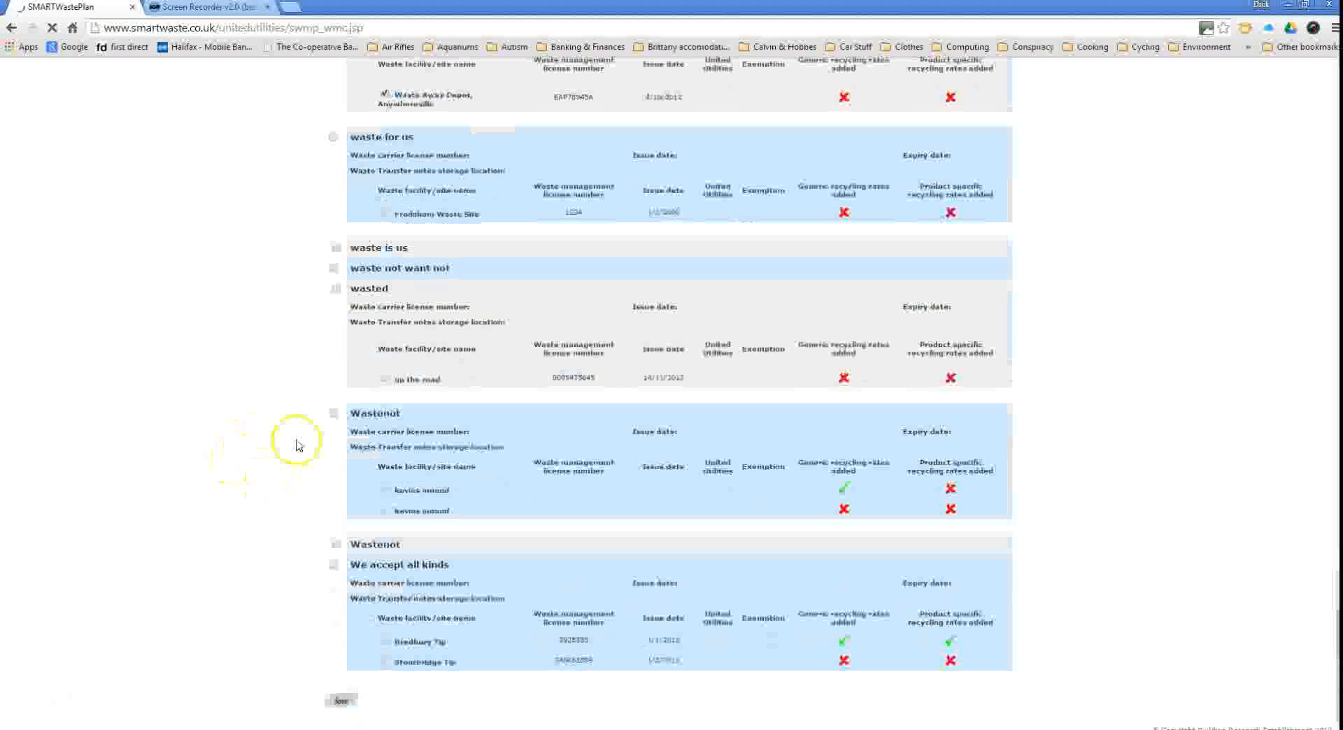
{"action": "left_click", "coordinate": [342, 703]}
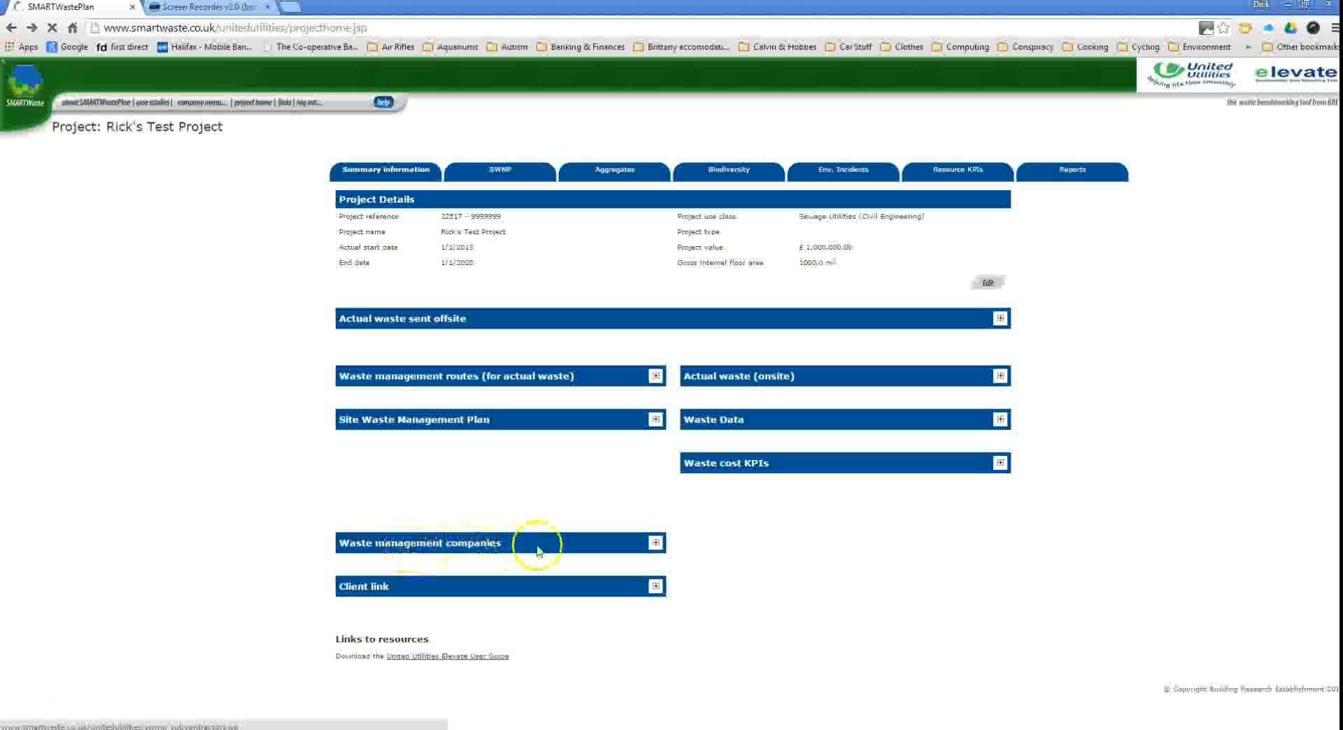
Check Waste Away Ltd's carrier licence and depot destination, then return to the project summary.
{"action": "left_click", "coordinate": [656, 543]}
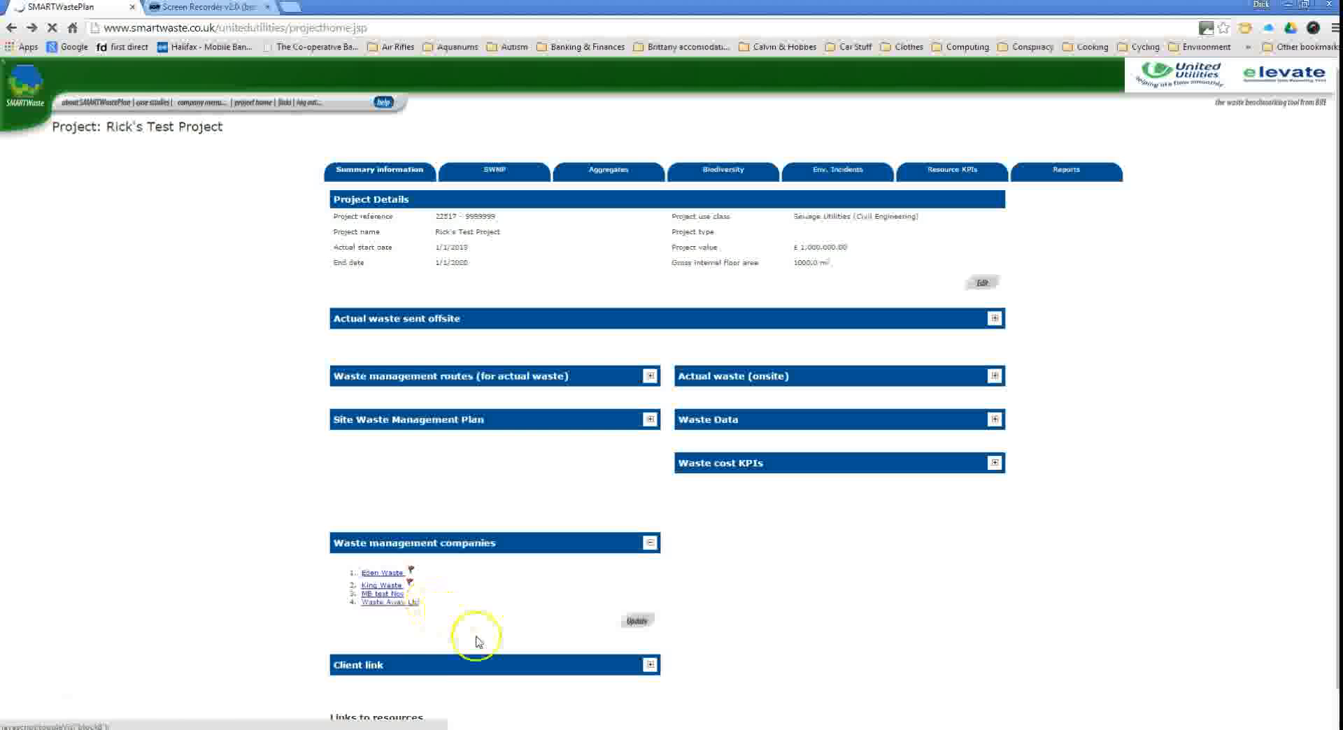
{"action": "left_click", "coordinate": [388, 602]}
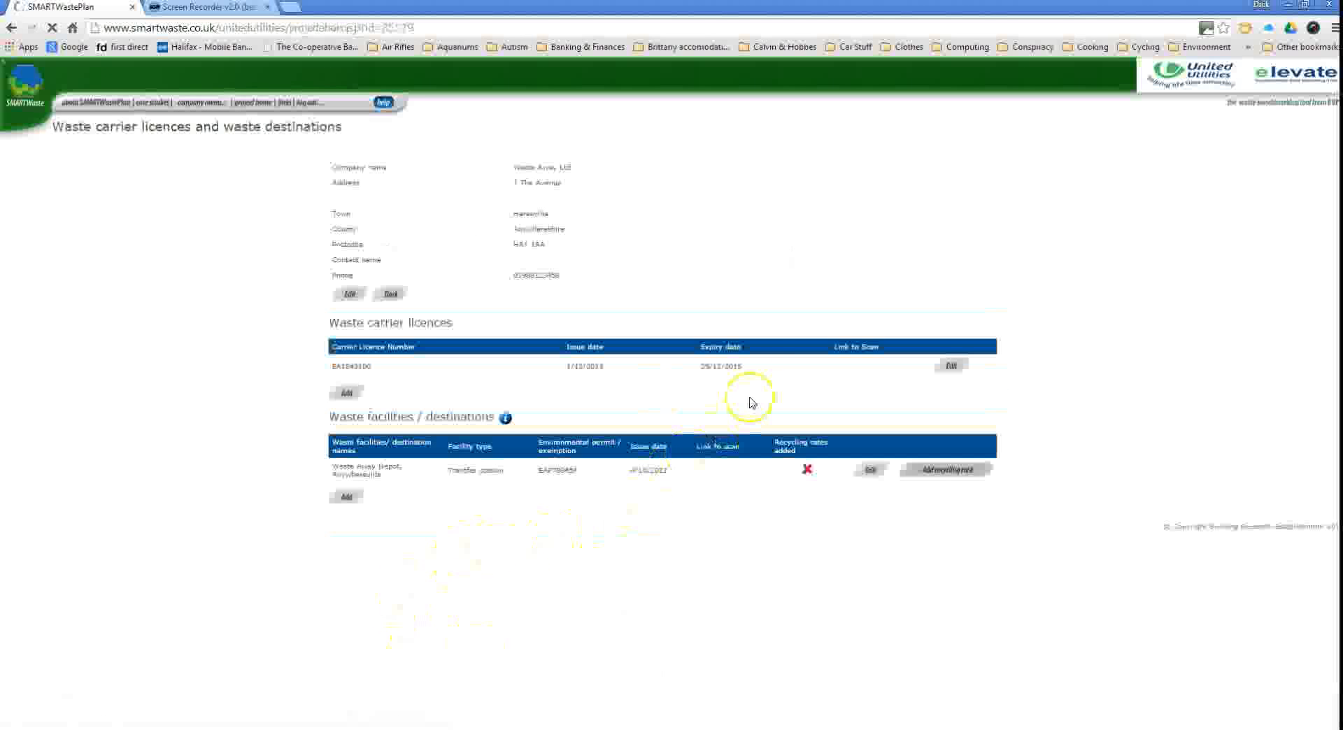
{"action": "key", "text": "alt+Left"}
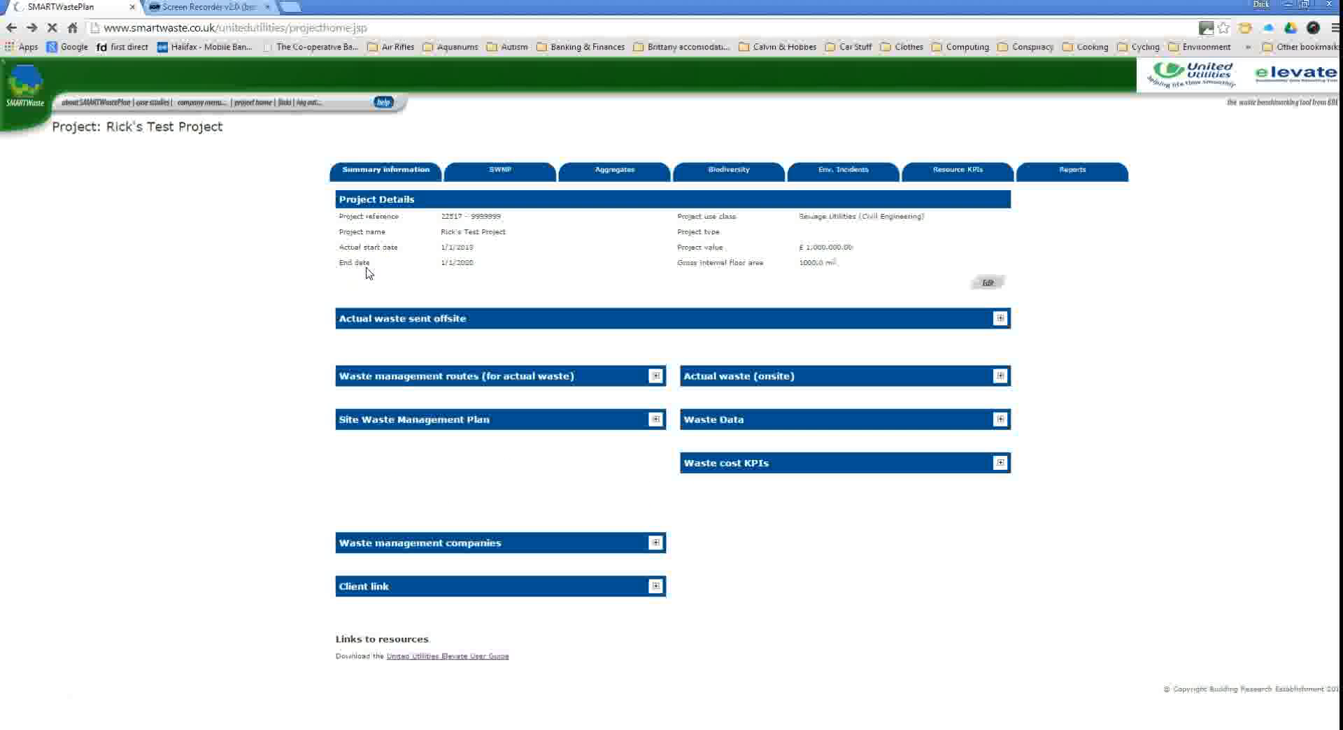
{"action": "mouse_move", "coordinate": [265, 105]}
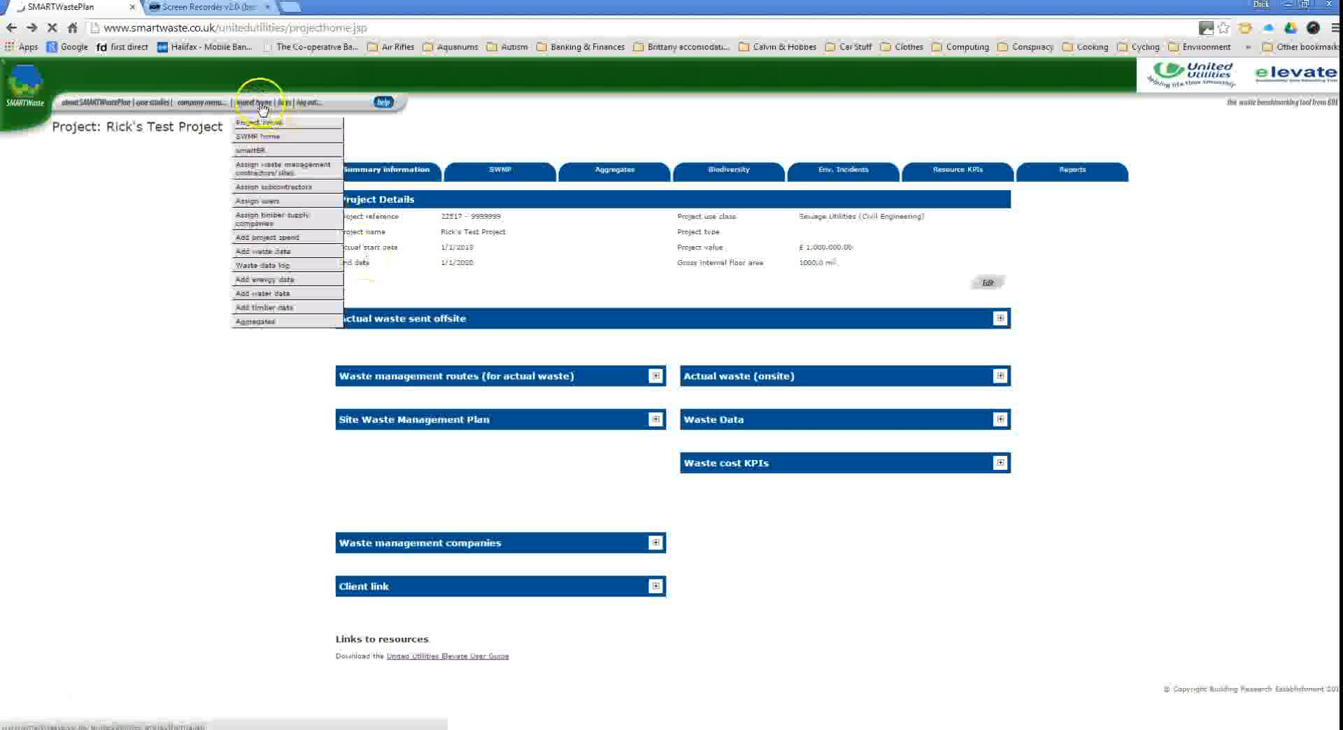
Tick We R Subbies Ltd on the Assign subcontractors page and save.
{"action": "left_click", "coordinate": [278, 189]}
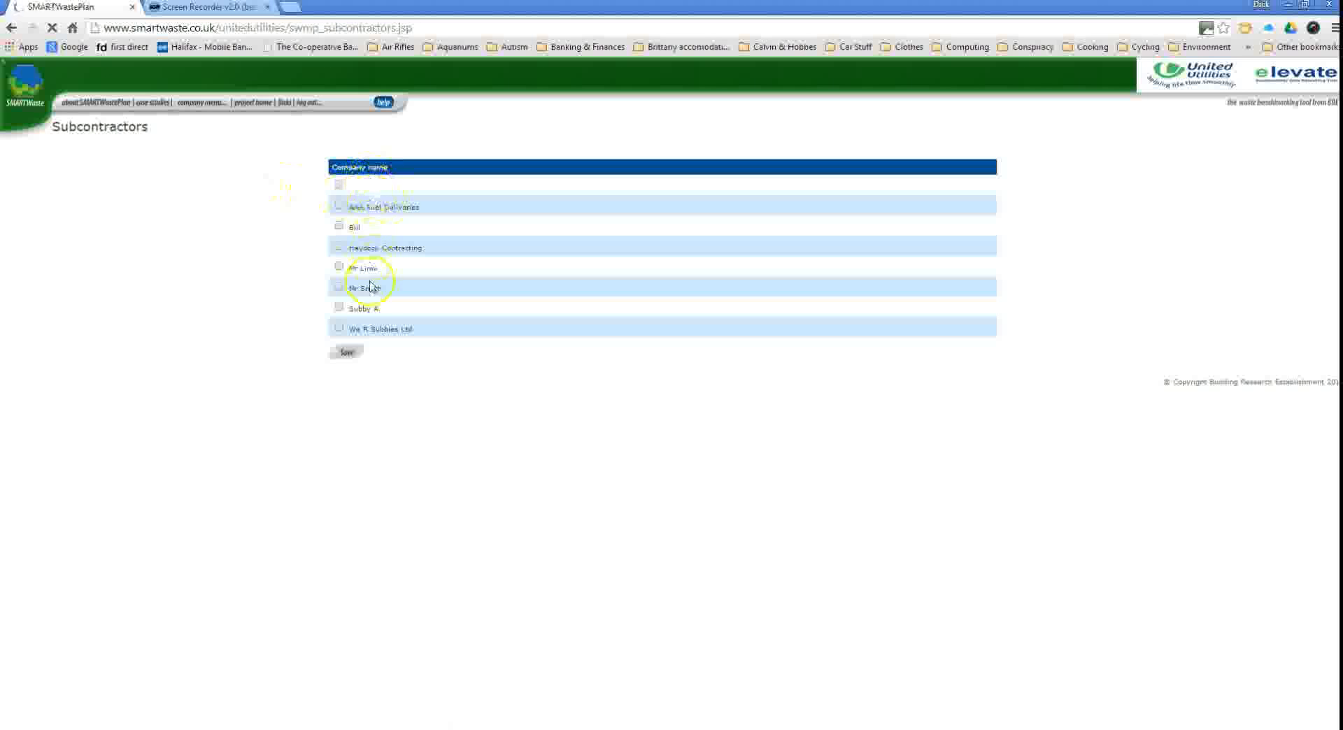
{"action": "left_click", "coordinate": [339, 327]}
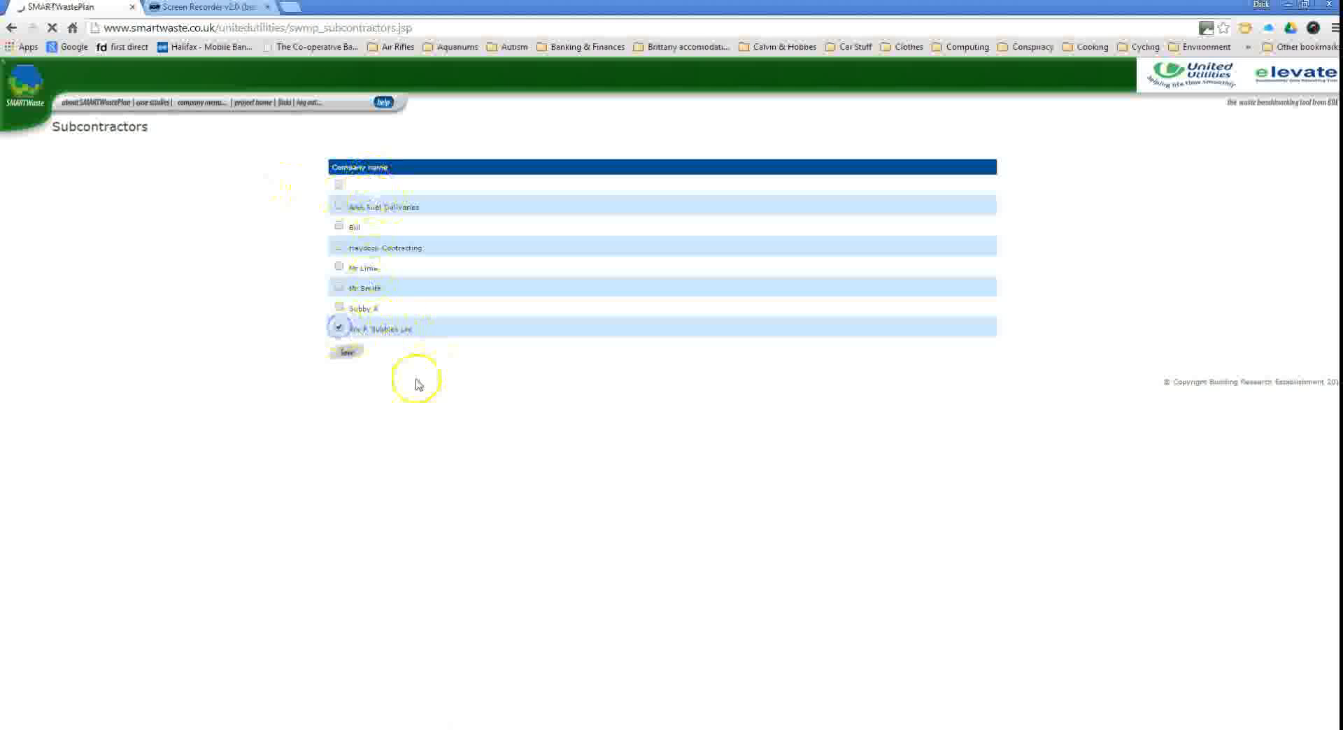
{"action": "left_click", "coordinate": [347, 354]}
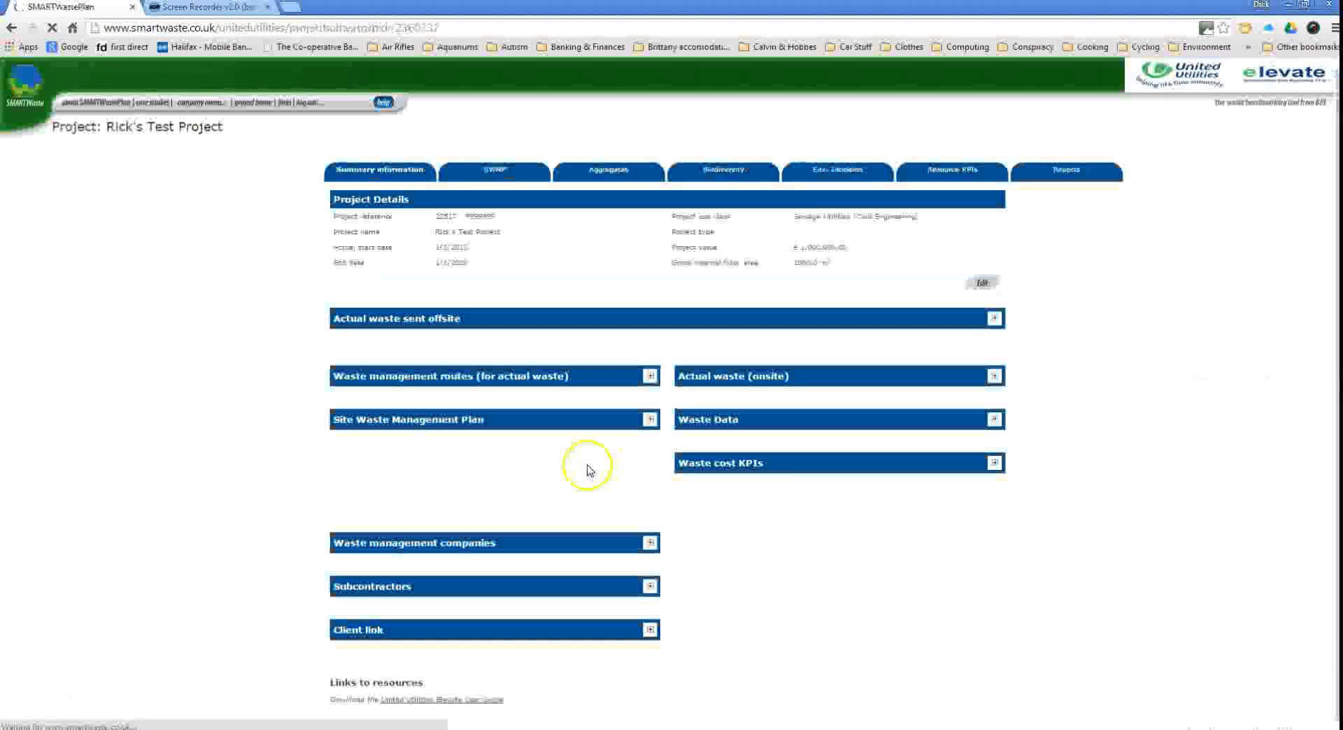
Confirm the new Aggregates entry's Contractor list offers the subcontractor, then cancel the entry unsaved.
{"action": "left_click", "coordinate": [613, 170]}
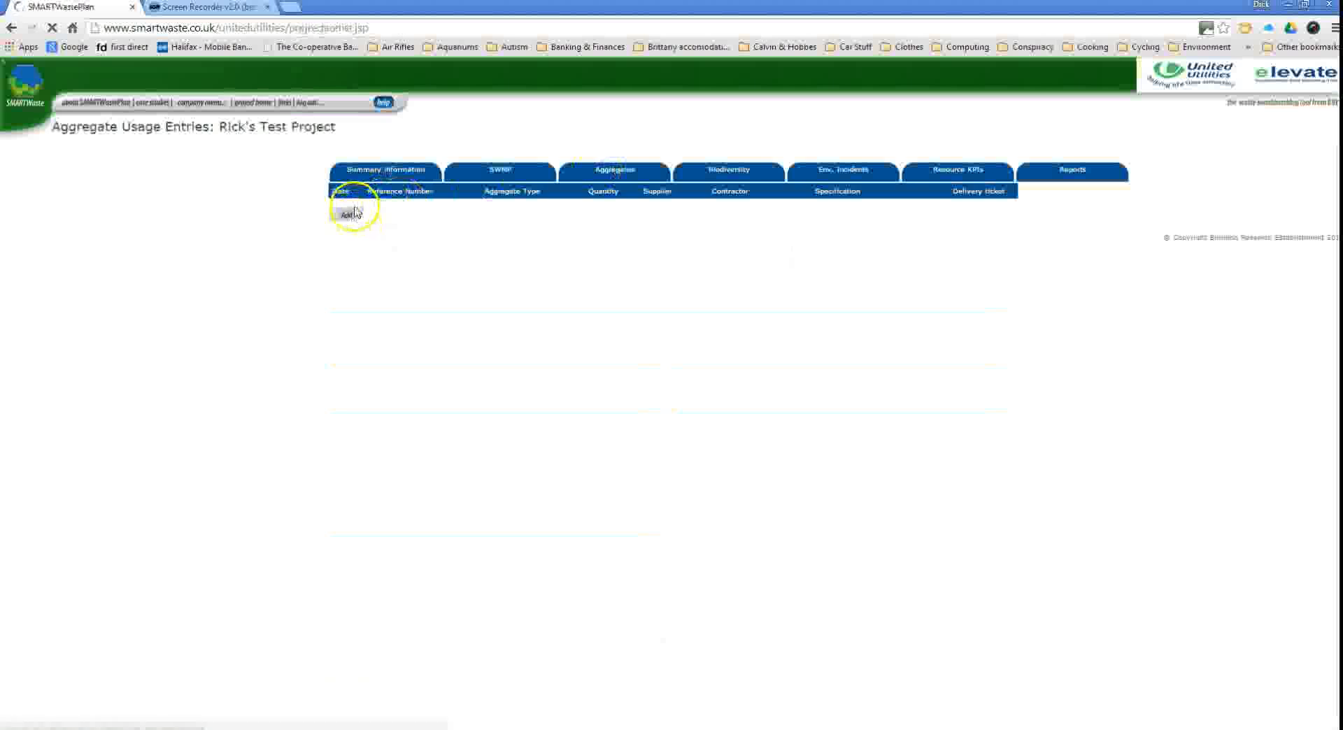
{"action": "left_click", "coordinate": [351, 216]}
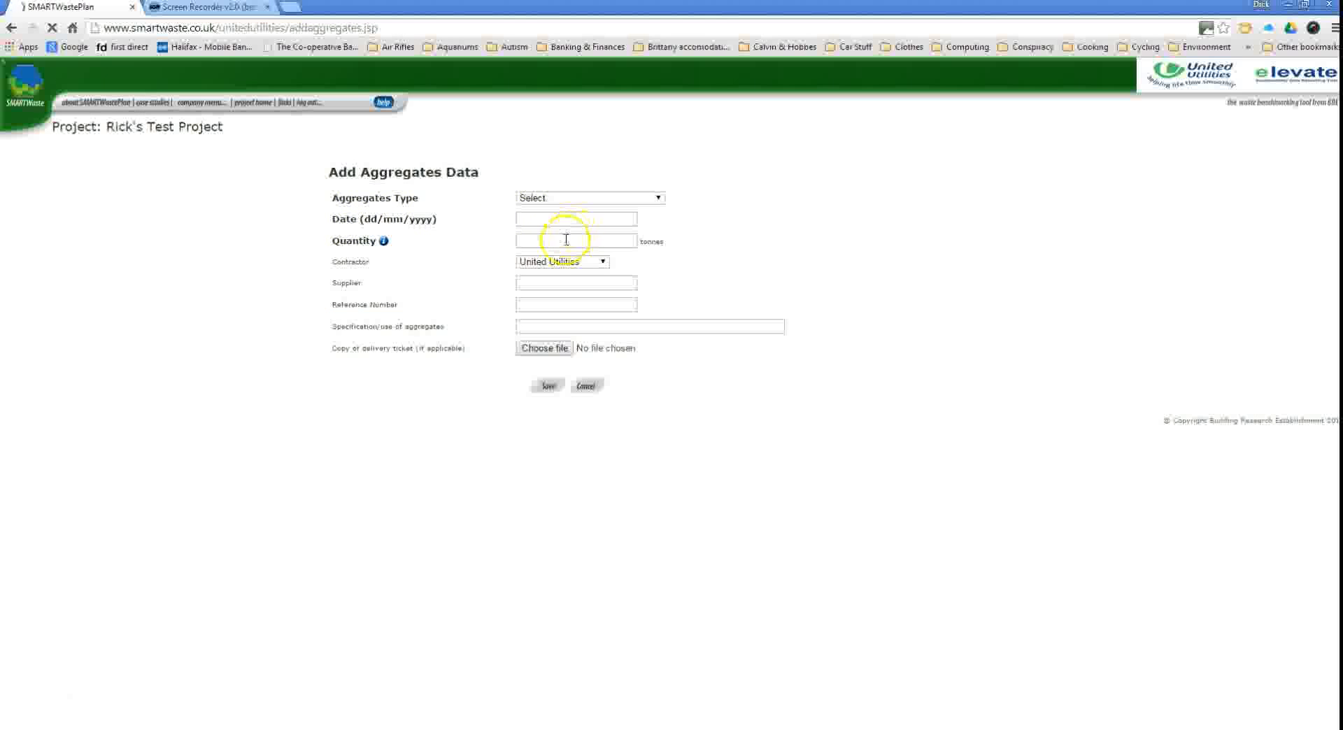
{"action": "left_click", "coordinate": [574, 261]}
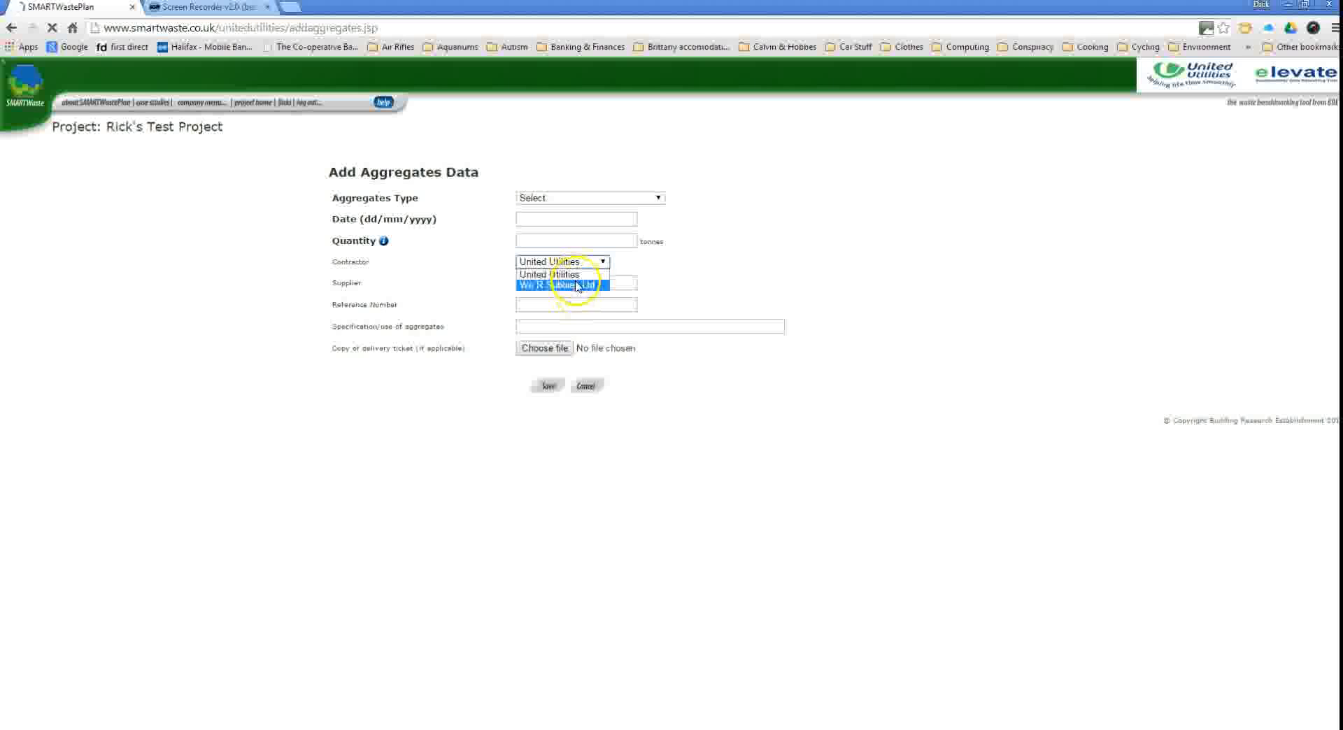
{"action": "left_click", "coordinate": [587, 387]}
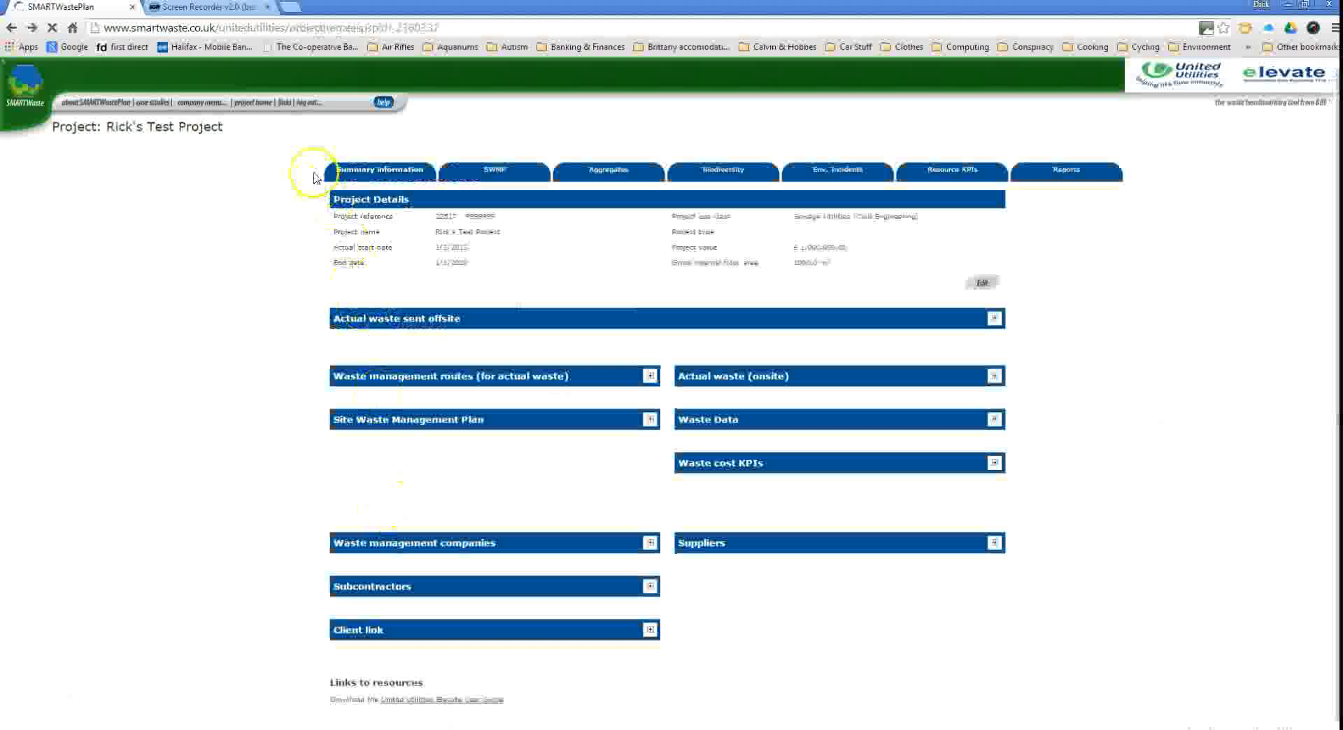
{"action": "mouse_move", "coordinate": [264, 106]}
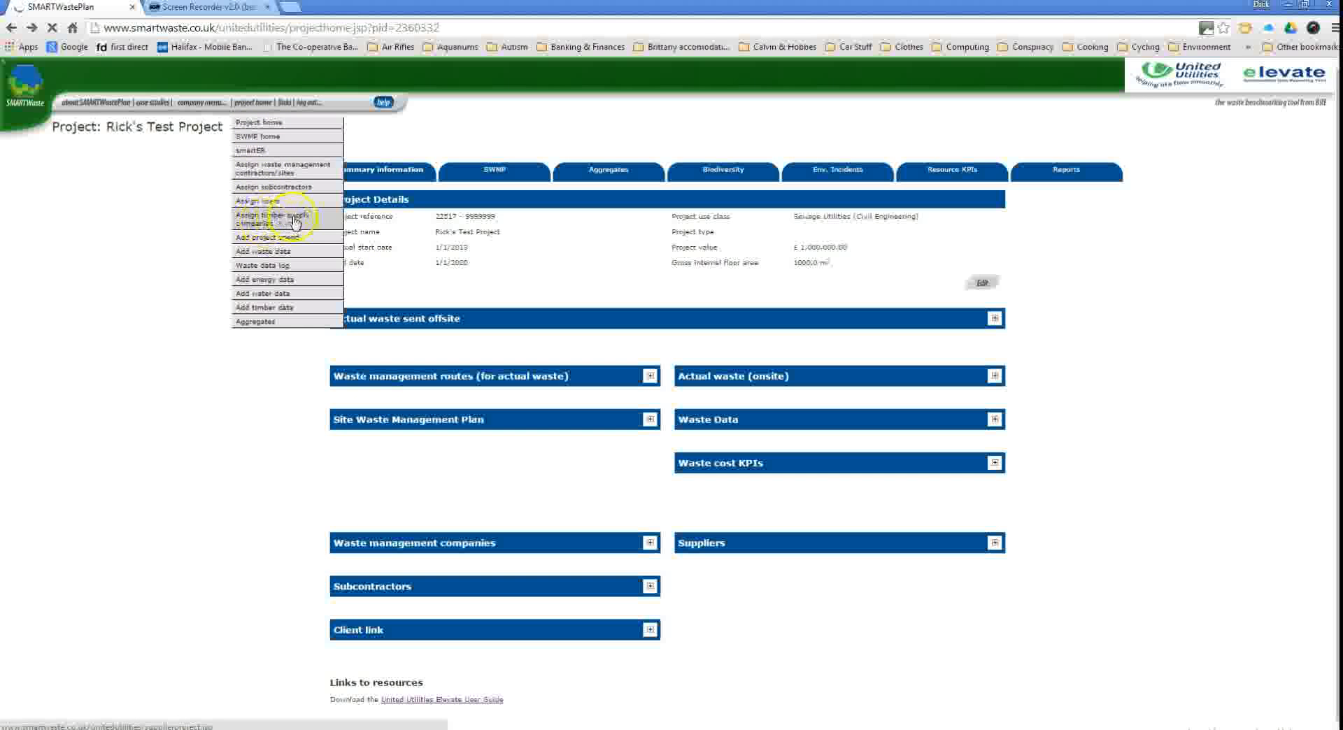
Tick Good Wood Ltd, Manchester, confirm it appears in the Add Timber Usage Supplier list, then cancel.
{"action": "left_click", "coordinate": [294, 221]}
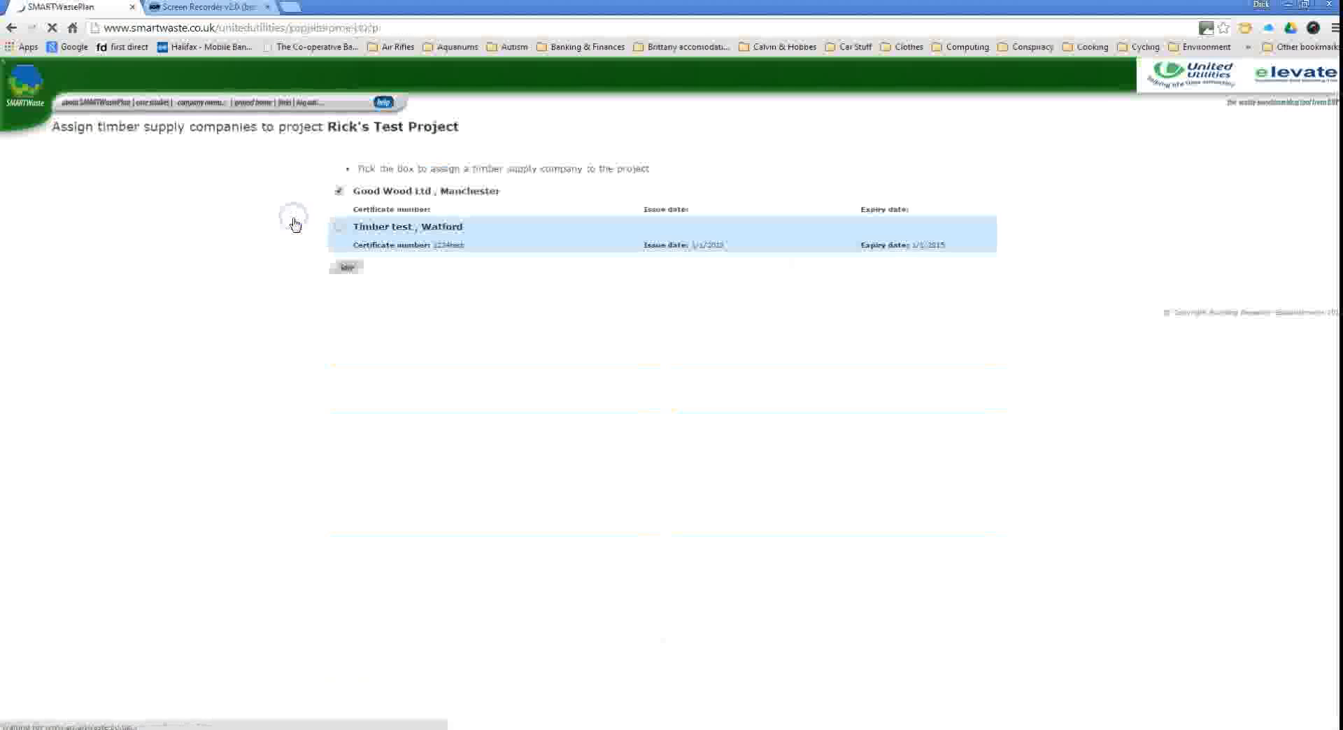
{"action": "left_click", "coordinate": [339, 192]}
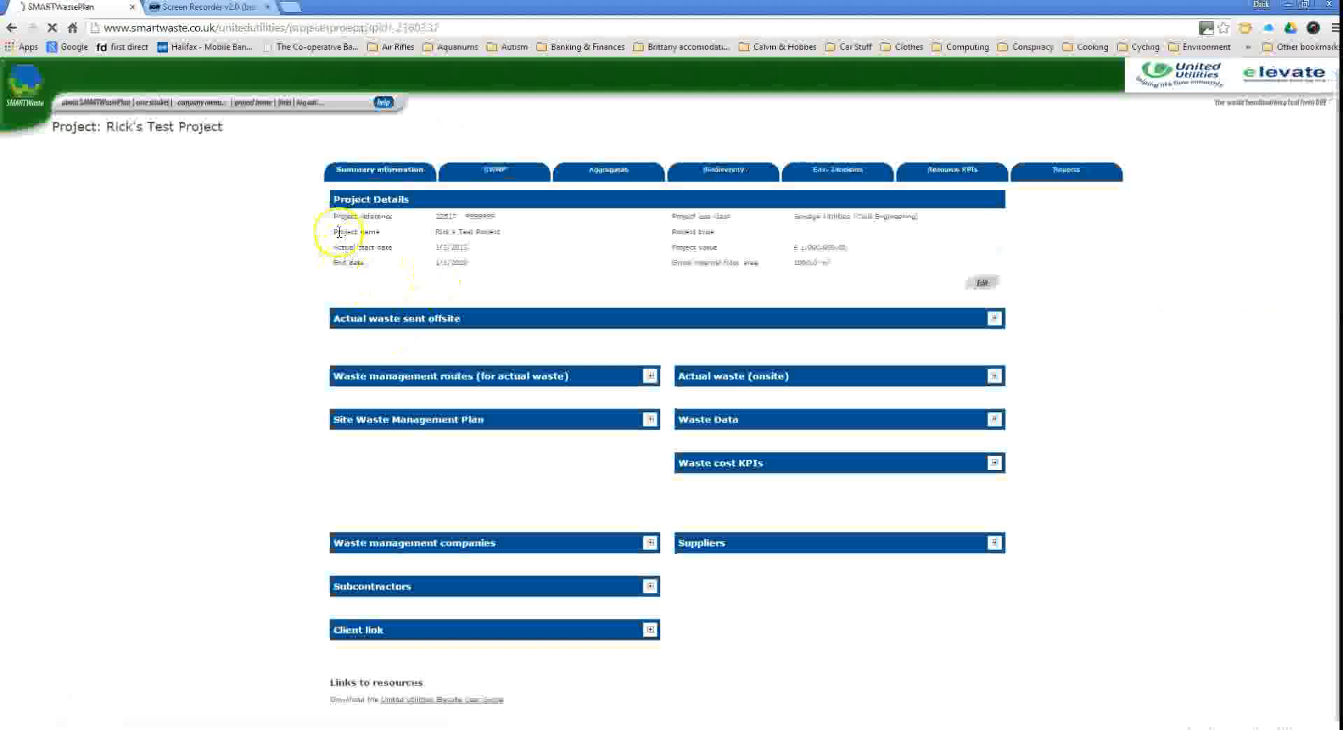
{"action": "mouse_move", "coordinate": [266, 106]}
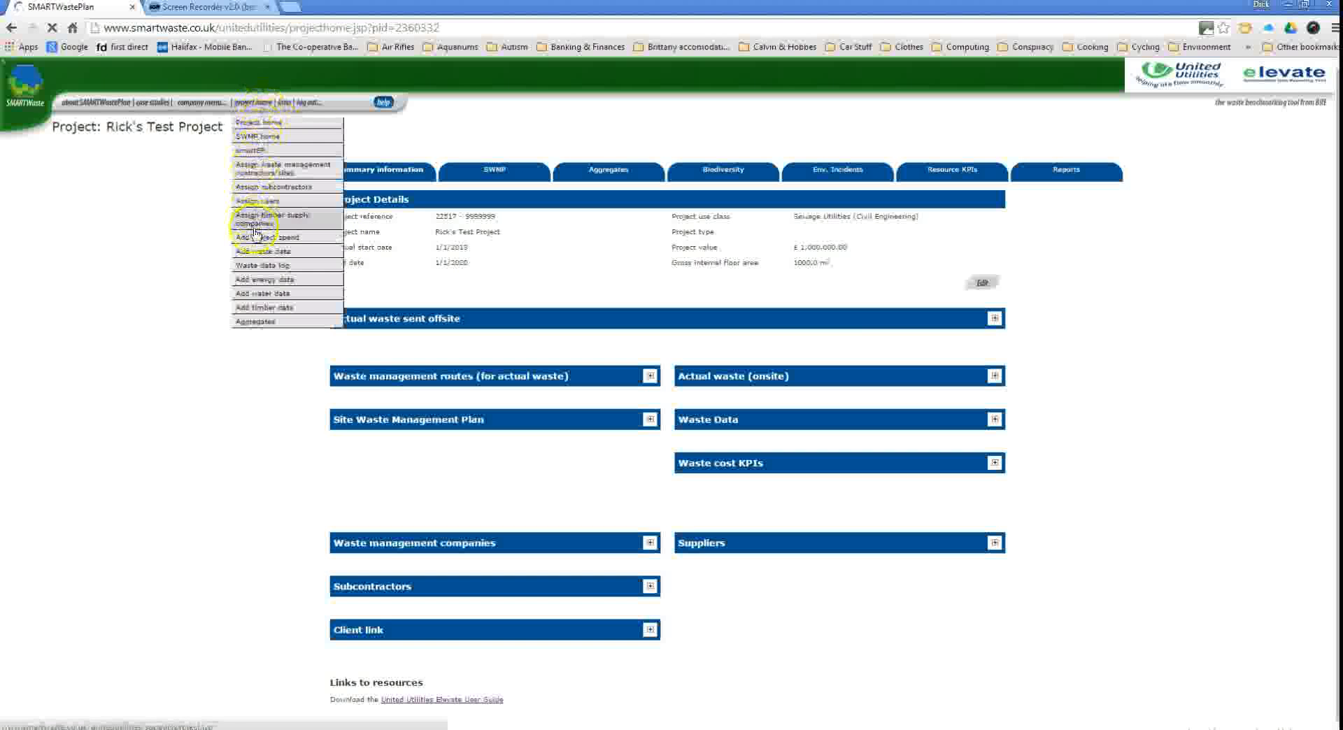
{"action": "left_click", "coordinate": [269, 311]}
{"action": "left_click", "coordinate": [953, 255]}
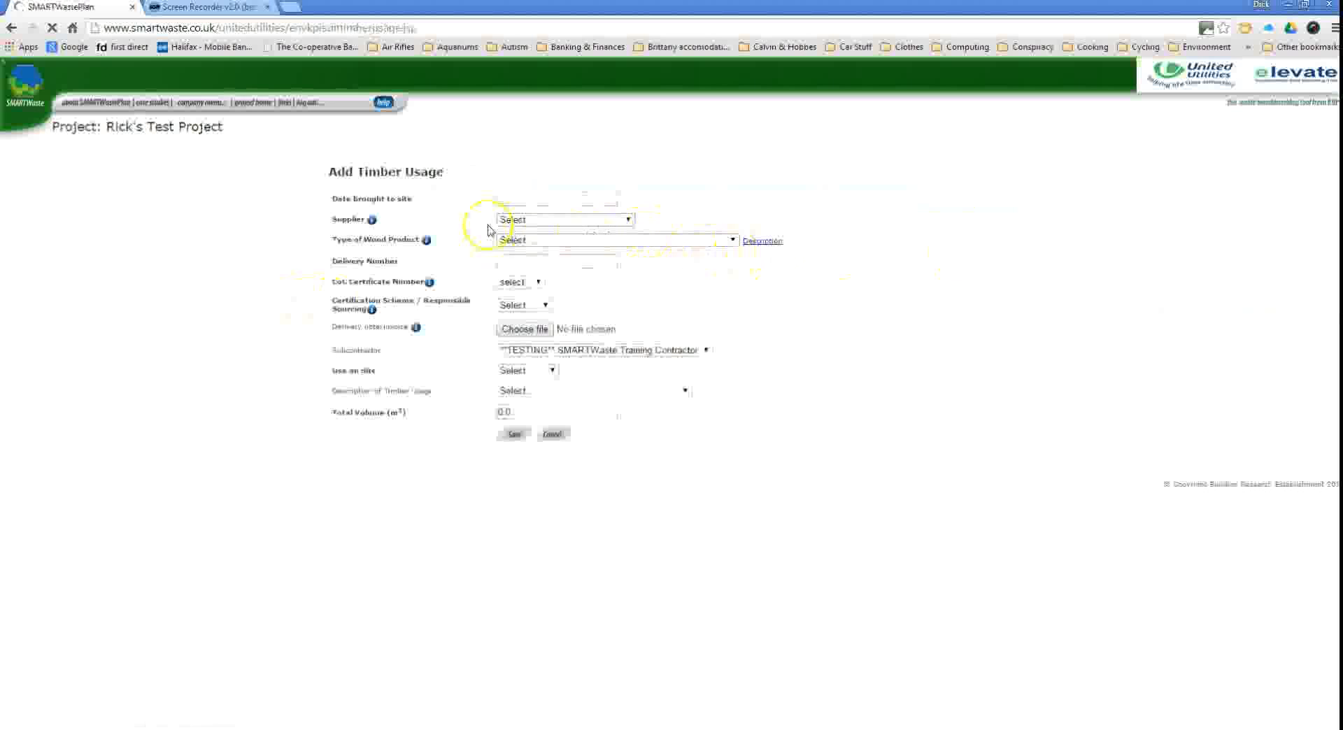
{"action": "left_click", "coordinate": [628, 219]}
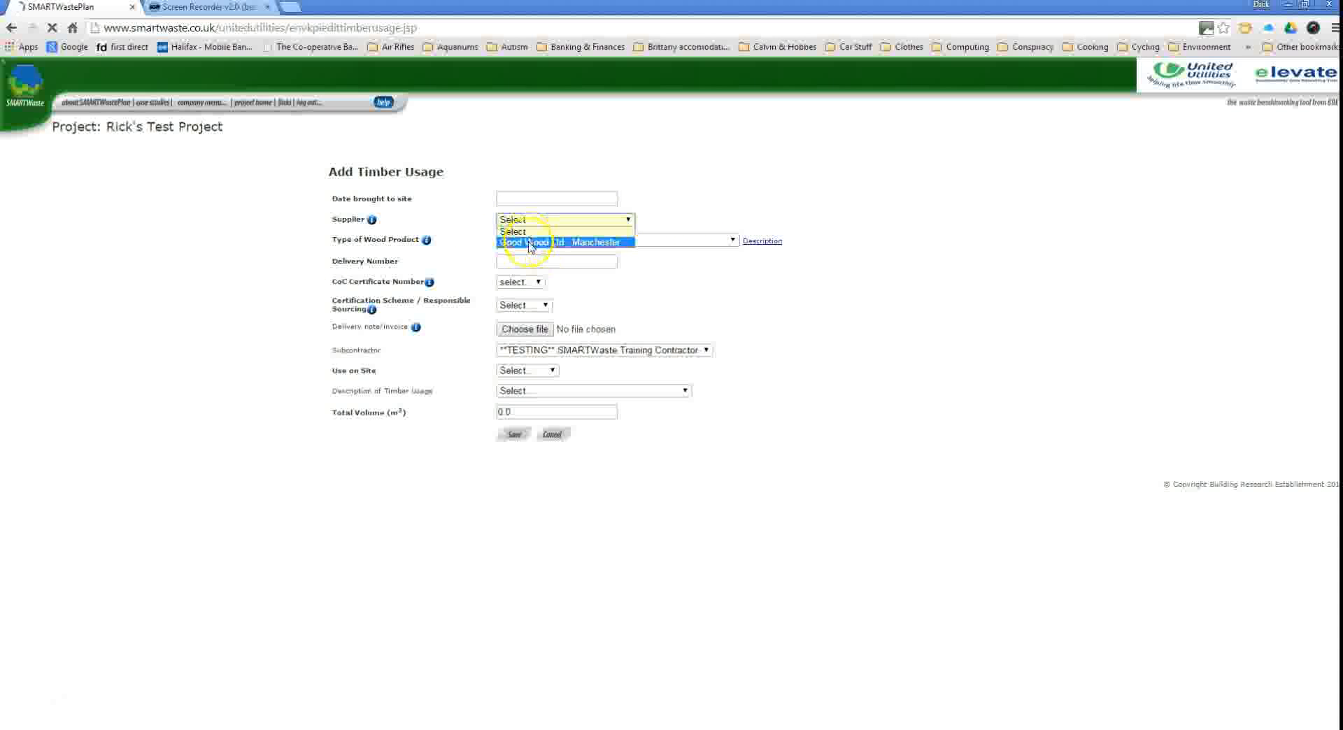
{"action": "left_click", "coordinate": [552, 434]}
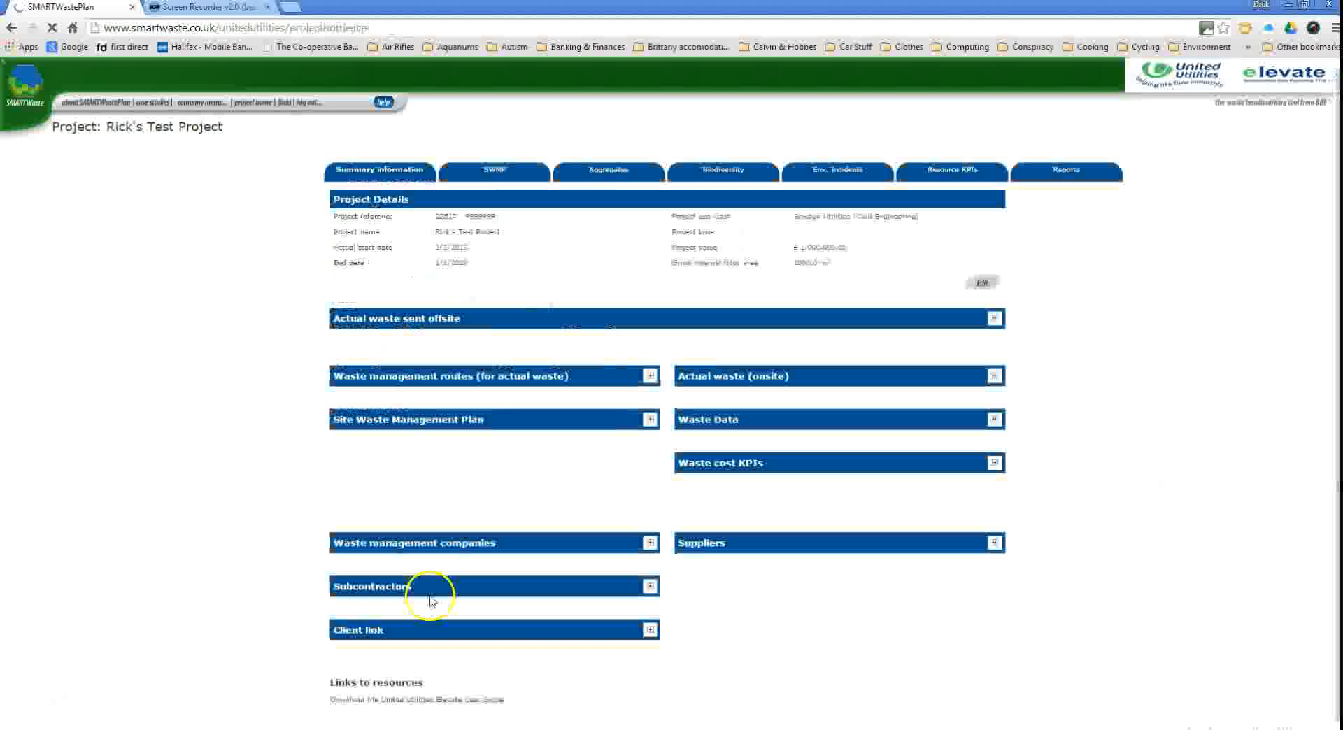
{"action": "mouse_move", "coordinate": [259, 103]}
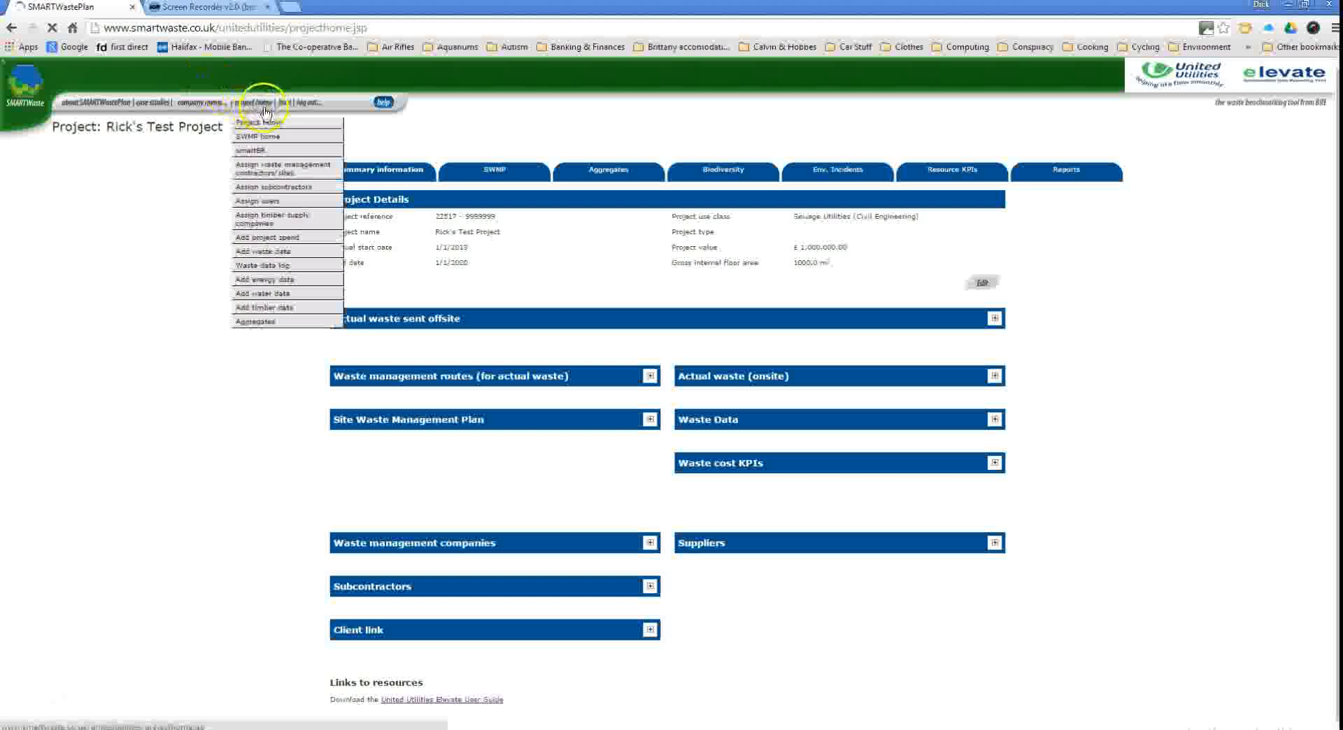
Tick the project's users, save with Update, and expand the project's Users panel to see them.
{"action": "left_click", "coordinate": [250, 203]}
{"action": "left_click", "coordinate": [336, 190]}
{"action": "left_click", "coordinate": [334, 231]}
{"action": "scroll", "coordinate": [420, 342], "scroll_direction": "down", "scroll_amount": 3}
{"action": "left_click", "coordinate": [345, 706]}
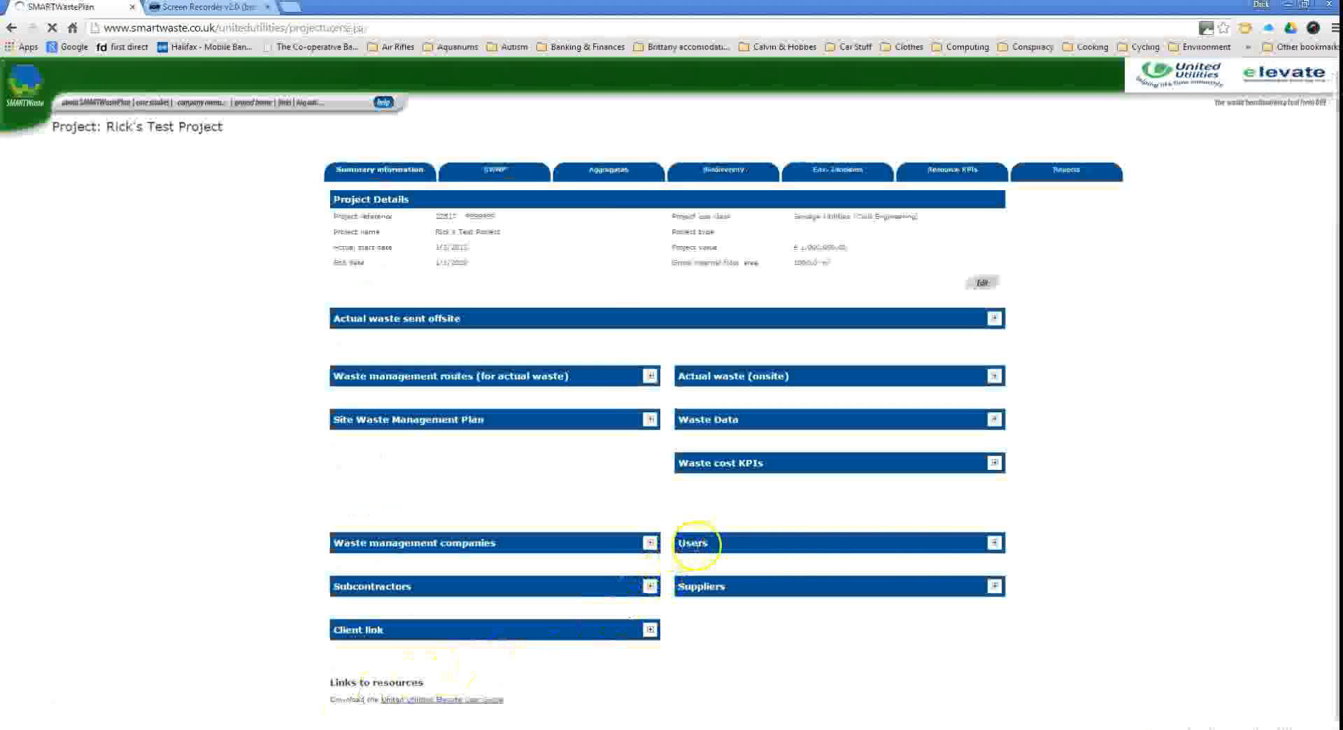
{"action": "left_click", "coordinate": [994, 543]}
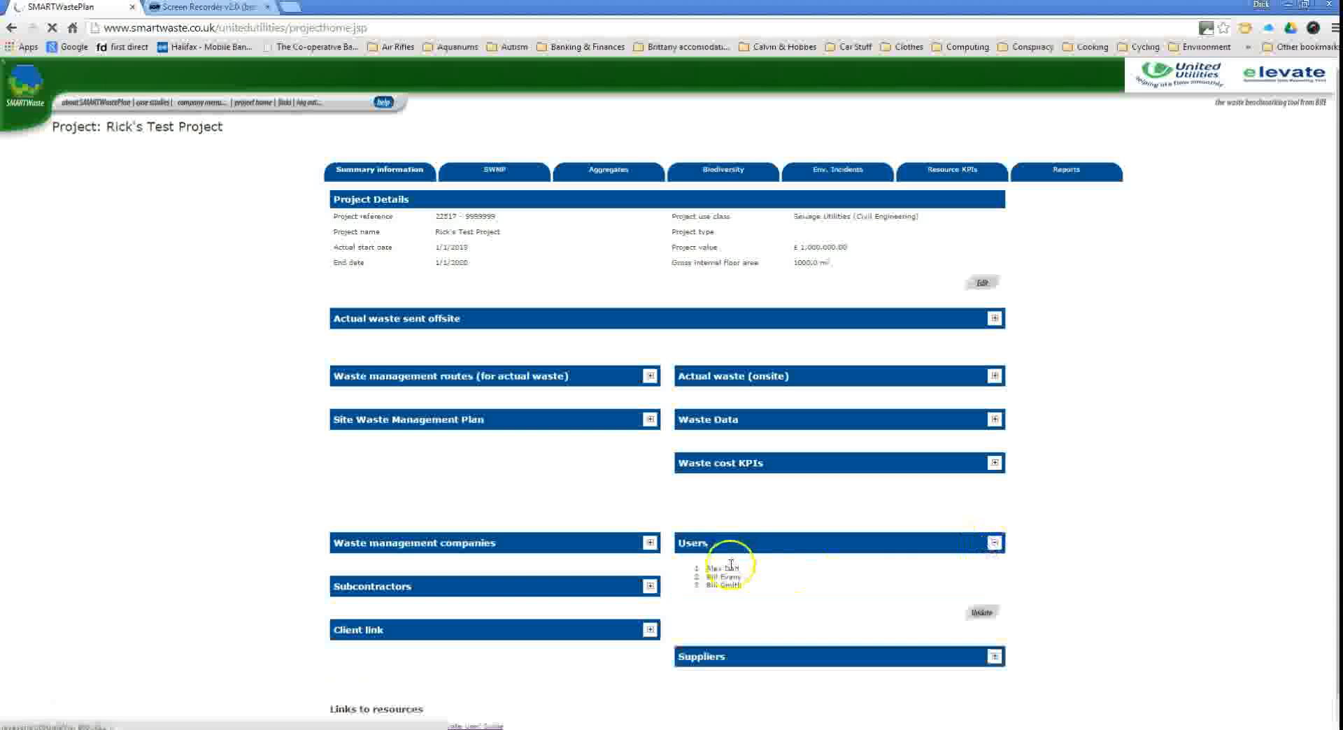